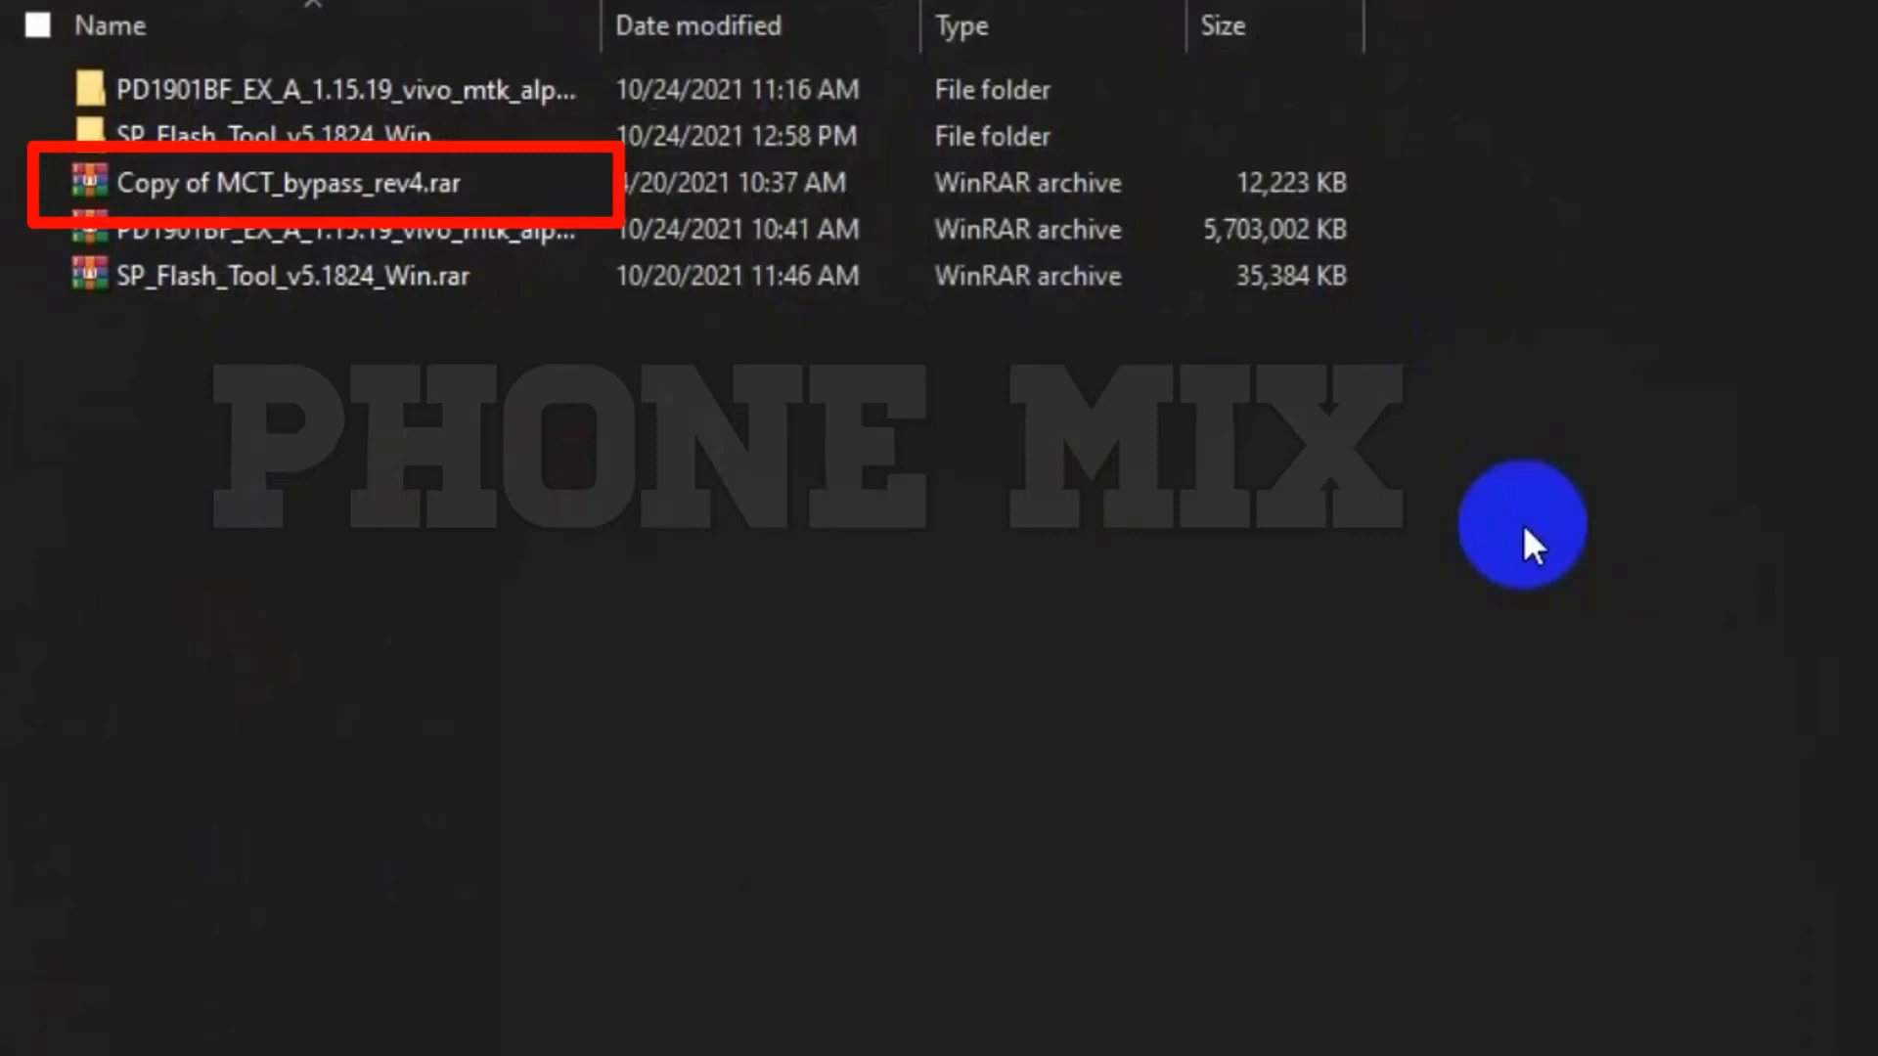
Open SP_Flash_Tool_v5.1824_Win.rar and launch flash_tool.exe from its nested SP_Flash_Tool_v5.1824_Win folder.
{"action": "double_click", "coordinate": [378, 279]}
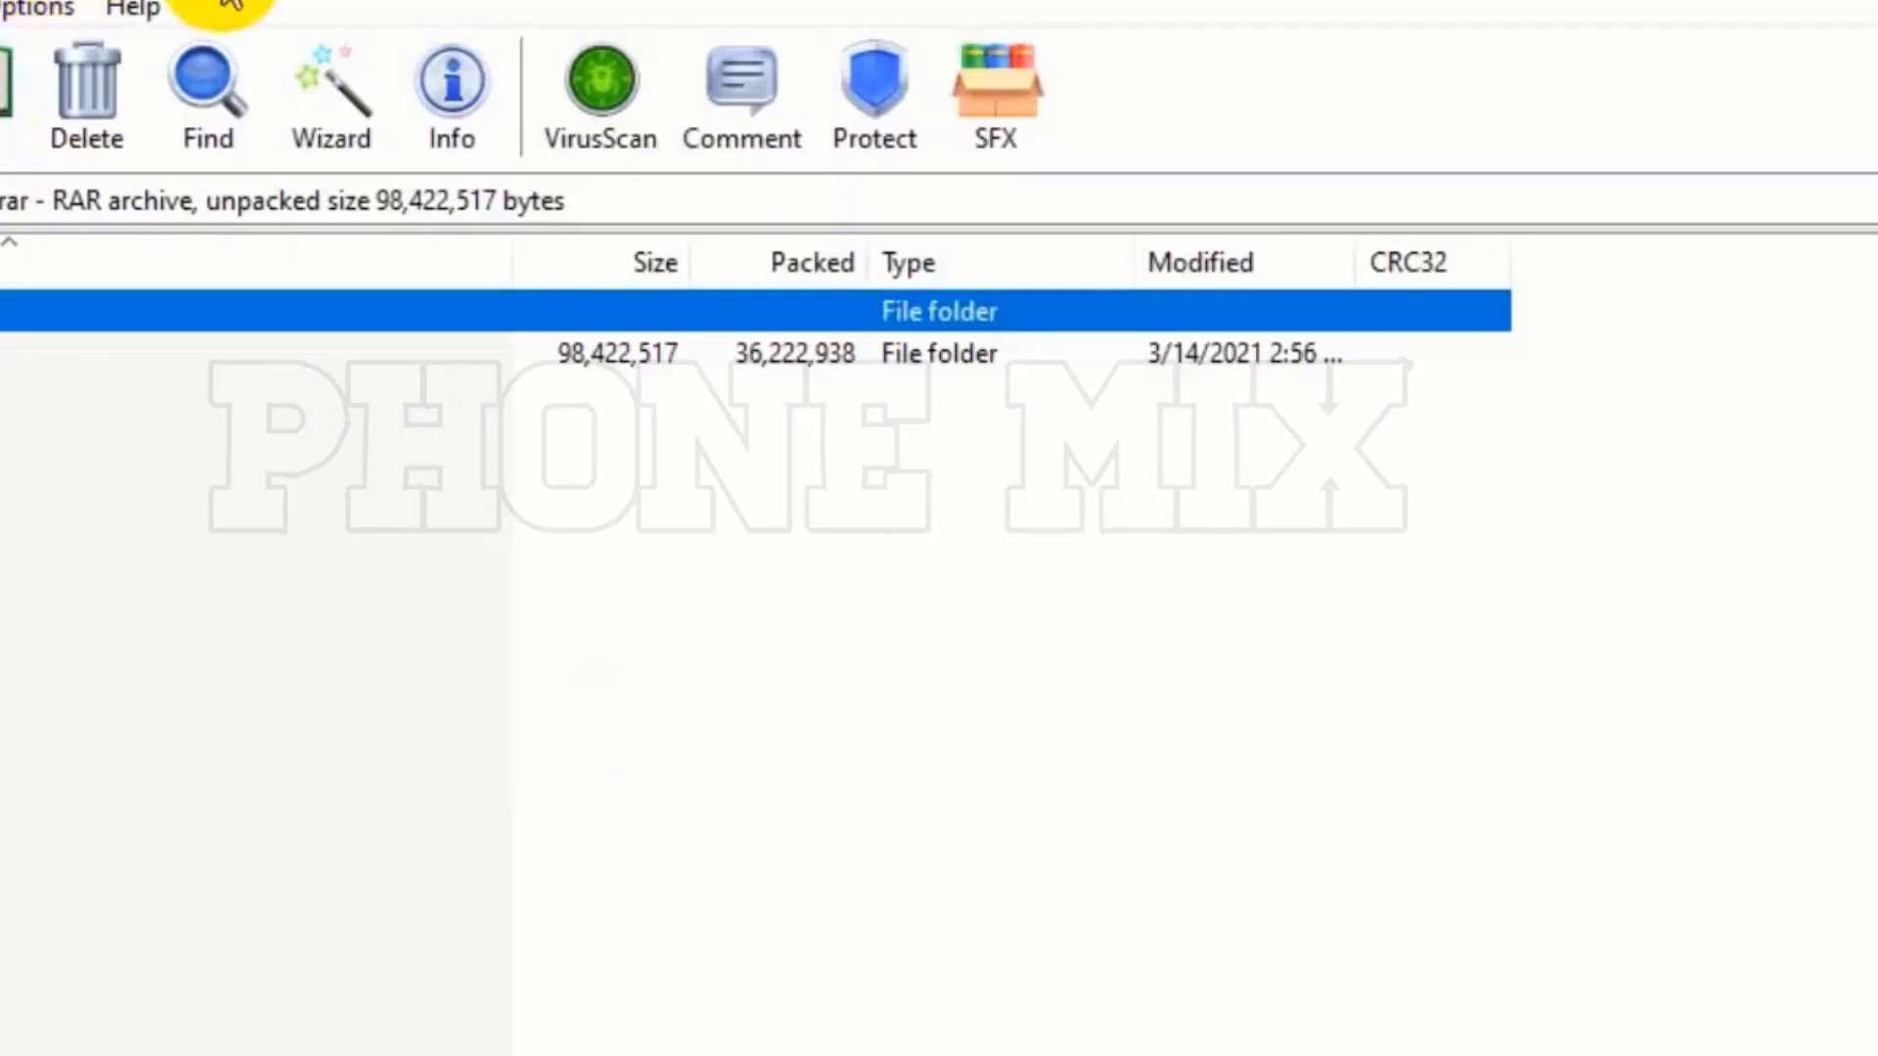
{"action": "left_click", "coordinate": [154, 195]}
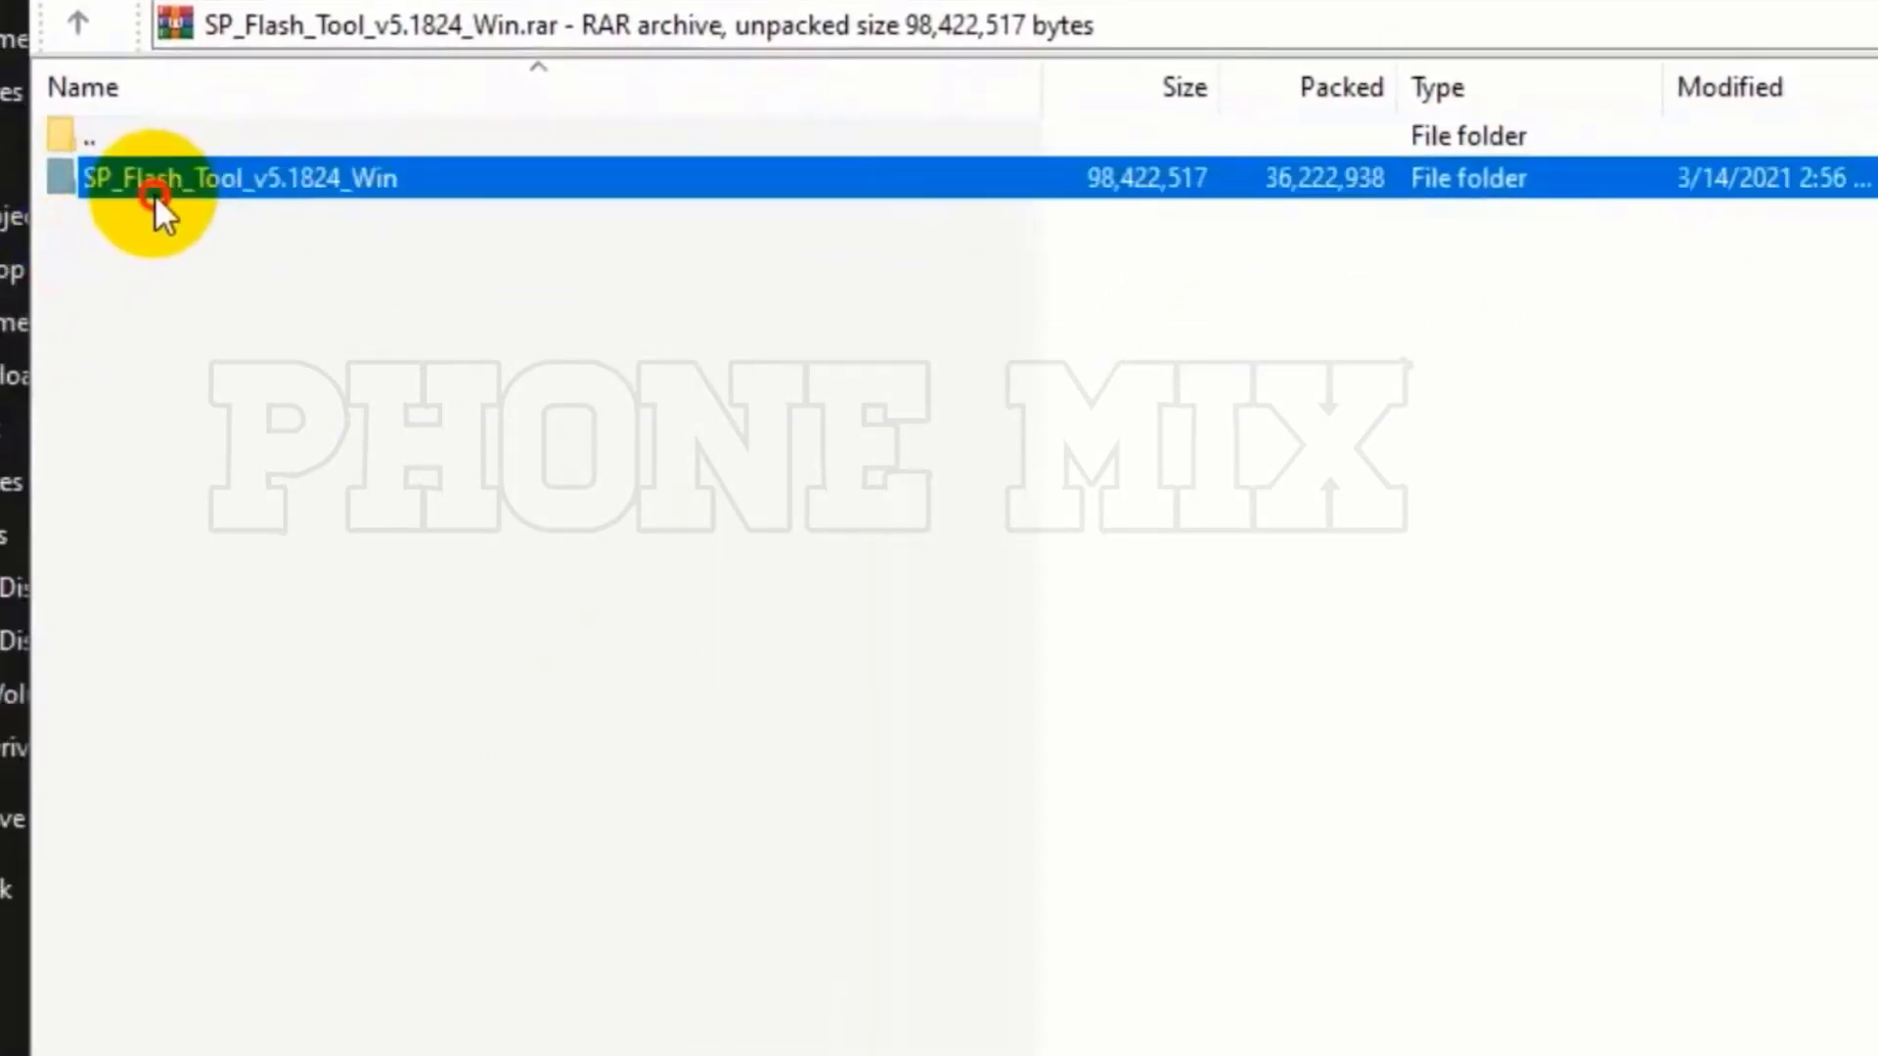
{"action": "double_click", "coordinate": [153, 194]}
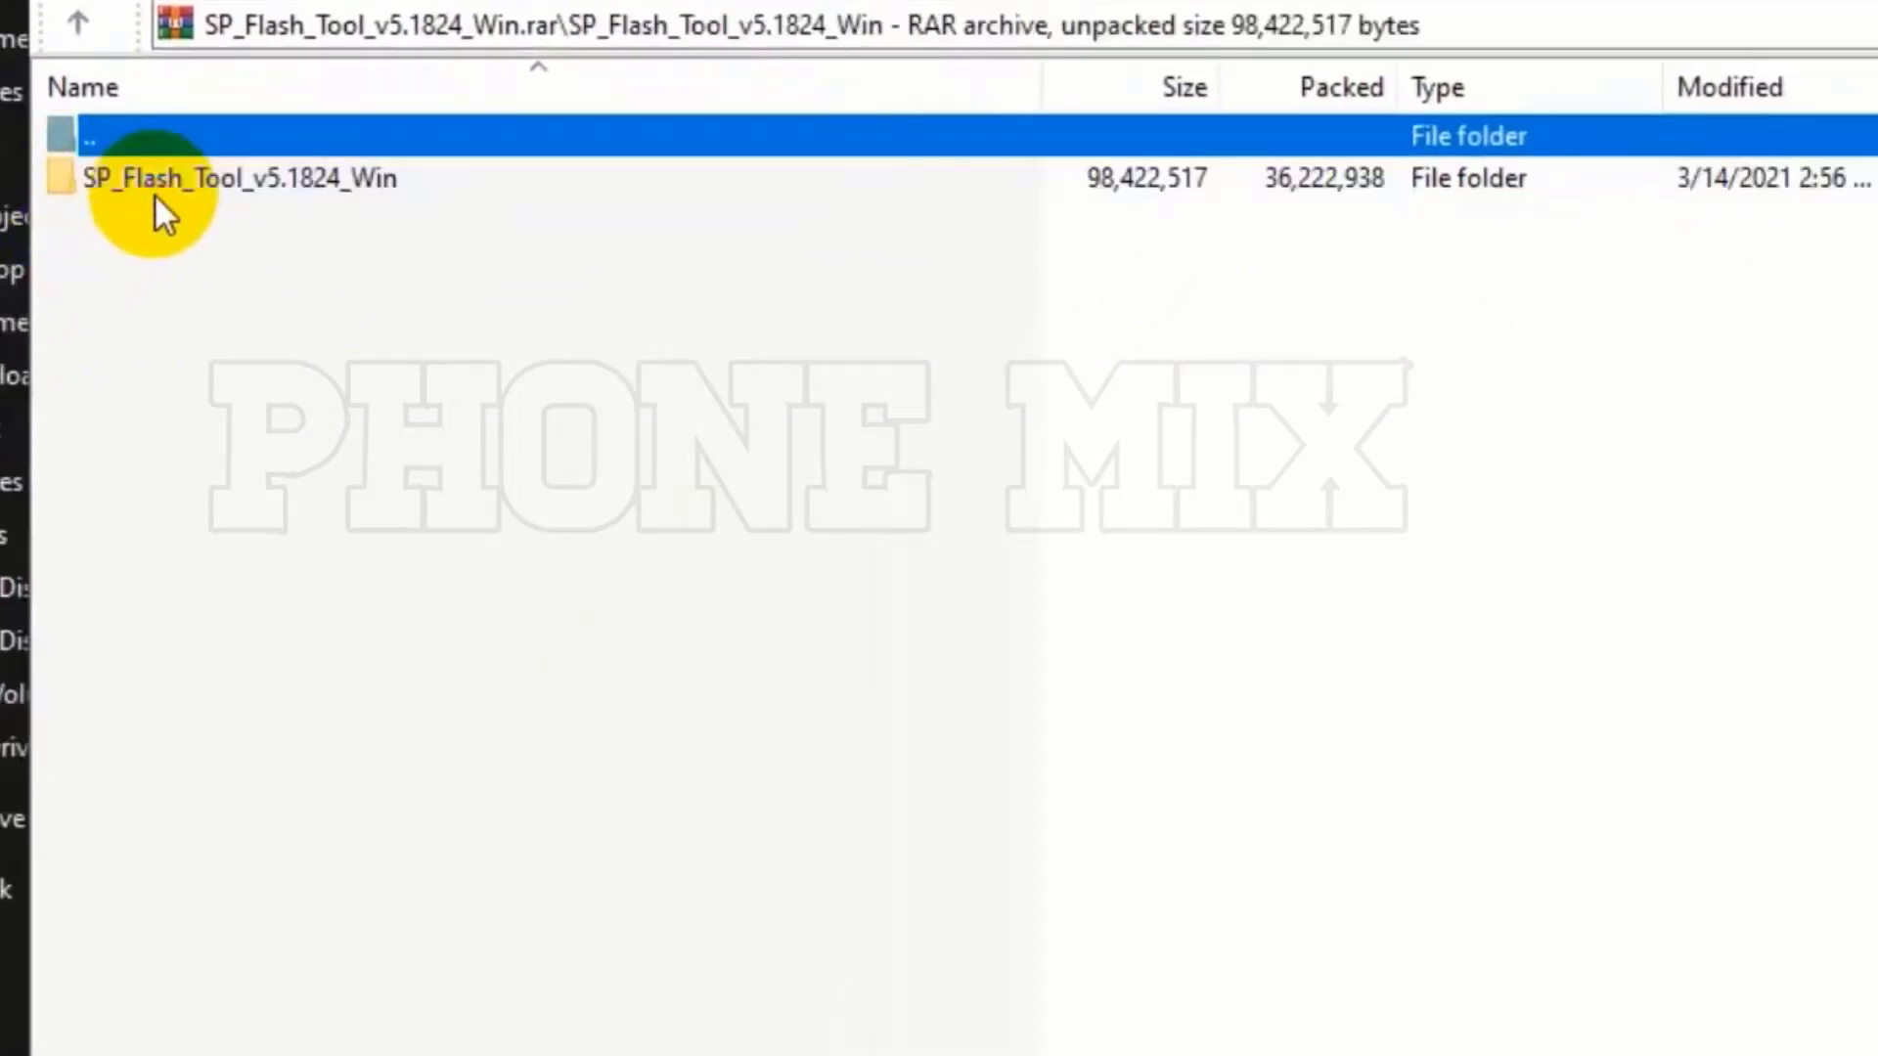
{"action": "double_click", "coordinate": [154, 194]}
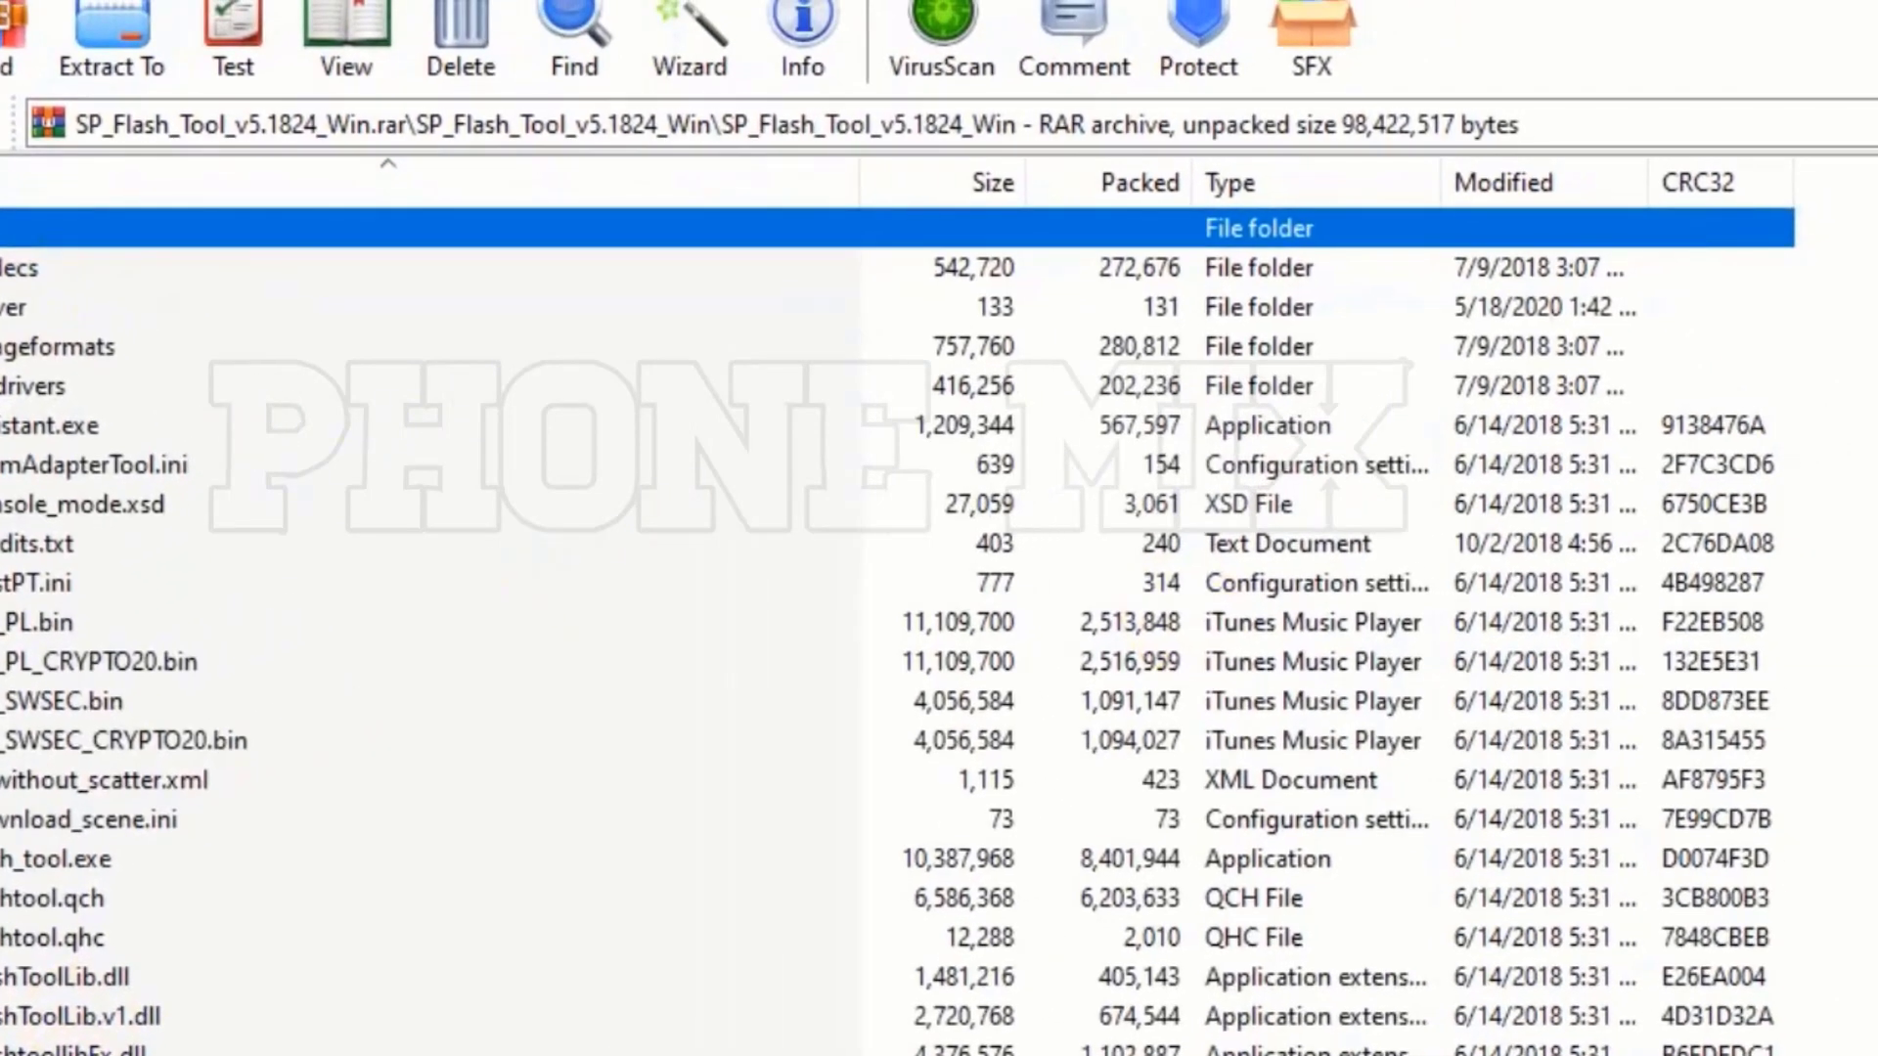
{"action": "double_click", "coordinate": [44, 858]}
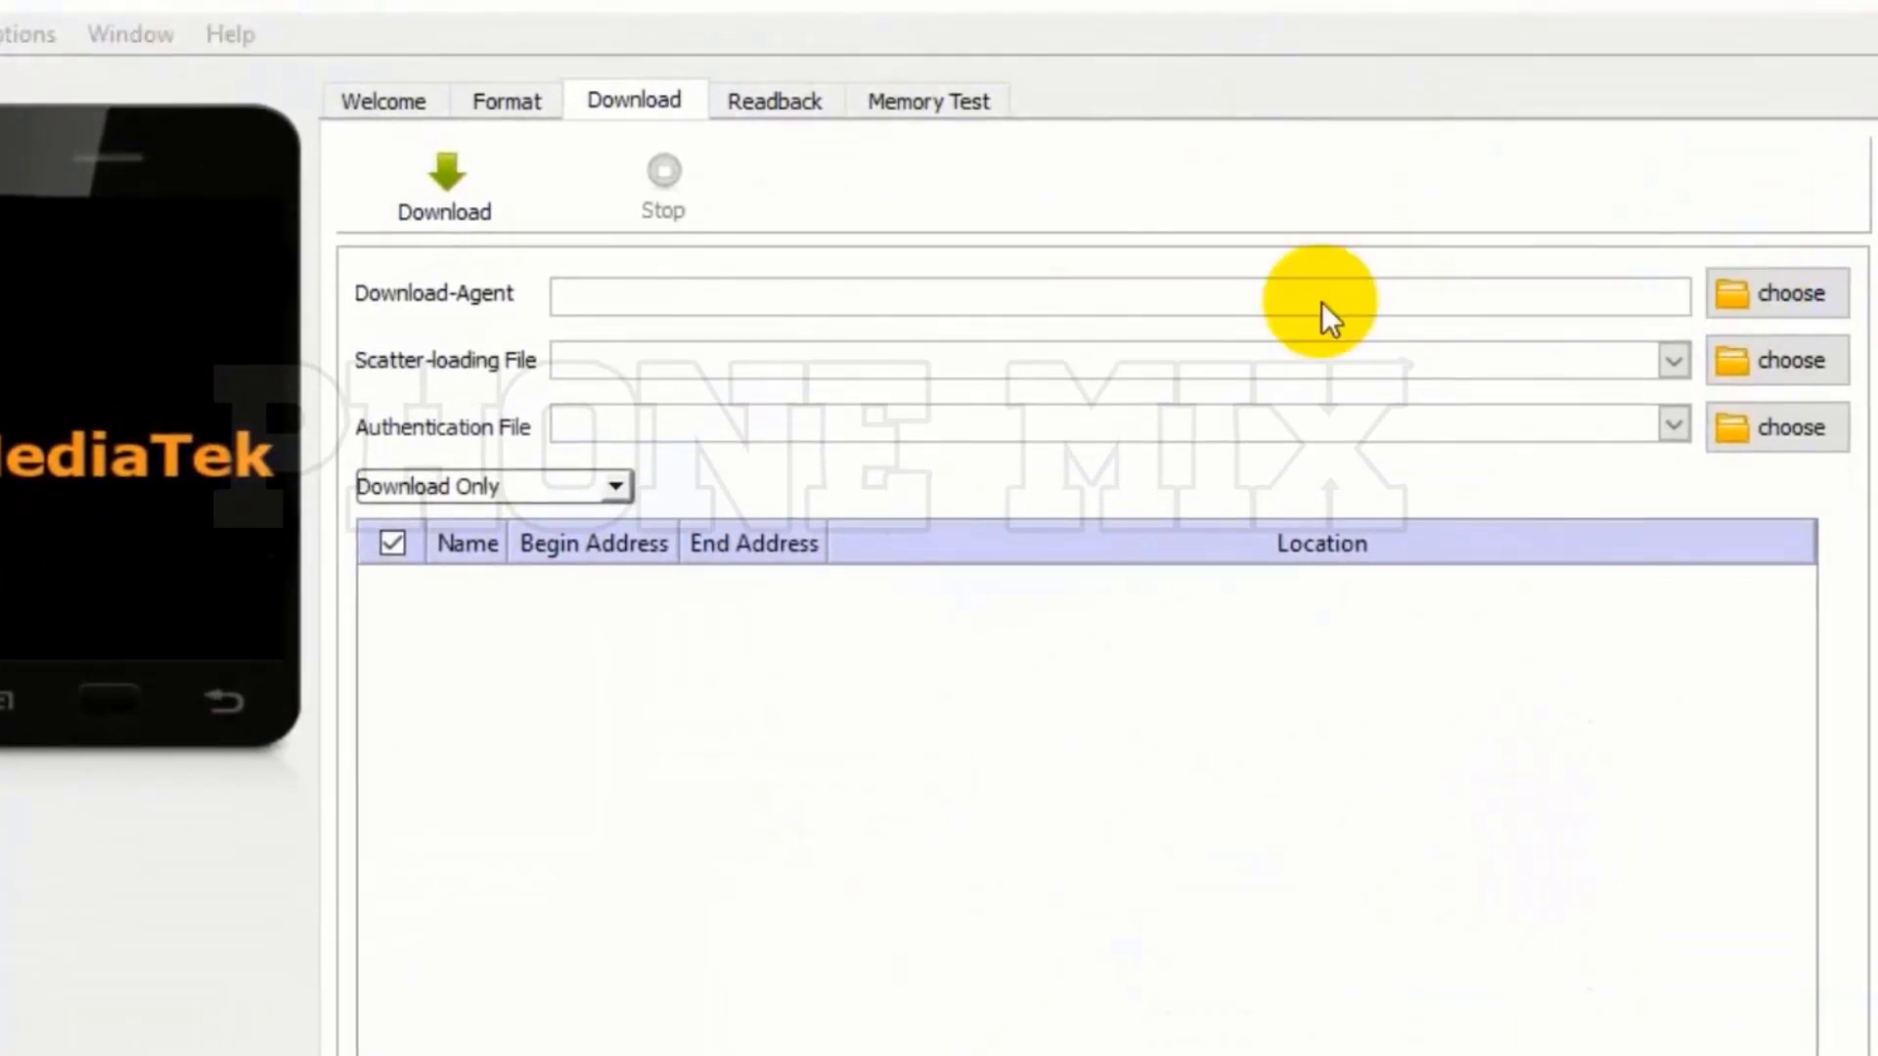
Load MTK_AllInOne_DA.bin as the Download-Agent file.
{"action": "left_click", "coordinate": [1790, 309]}
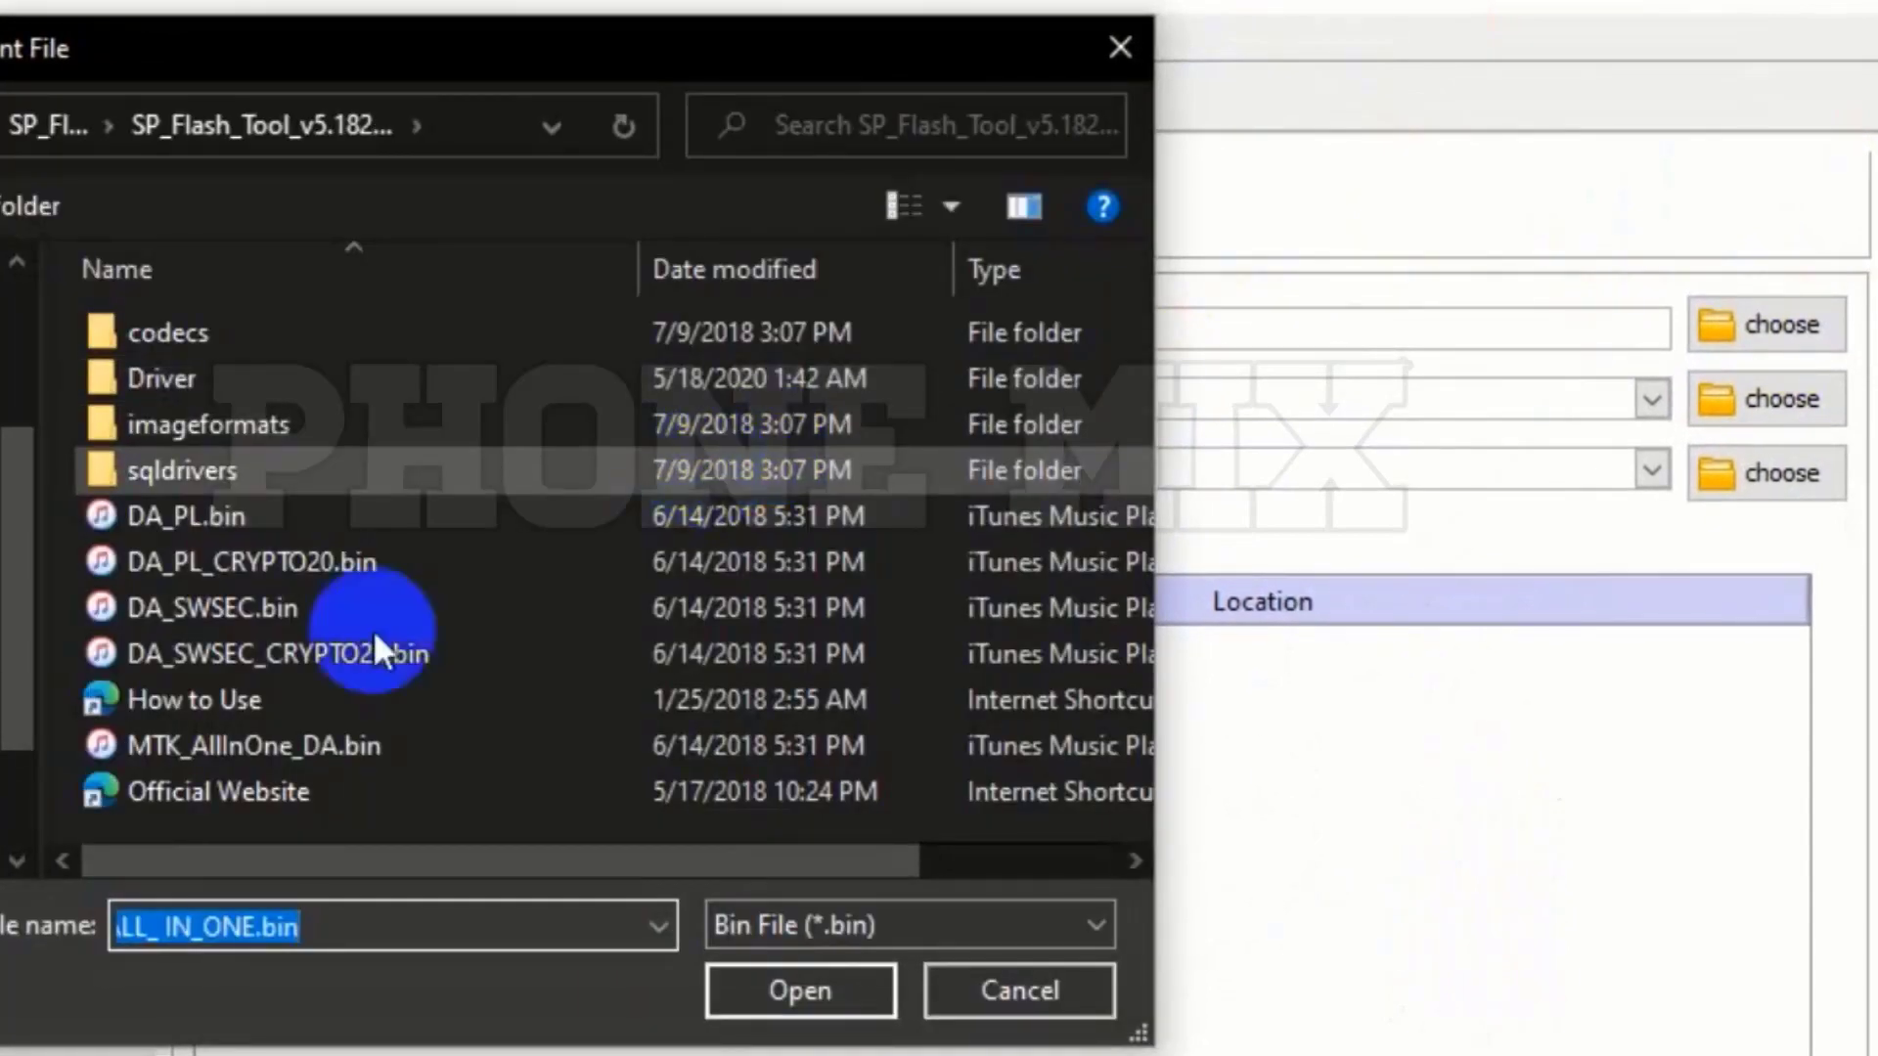
{"action": "left_click", "coordinate": [176, 753]}
{"action": "double_click", "coordinate": [175, 752]}
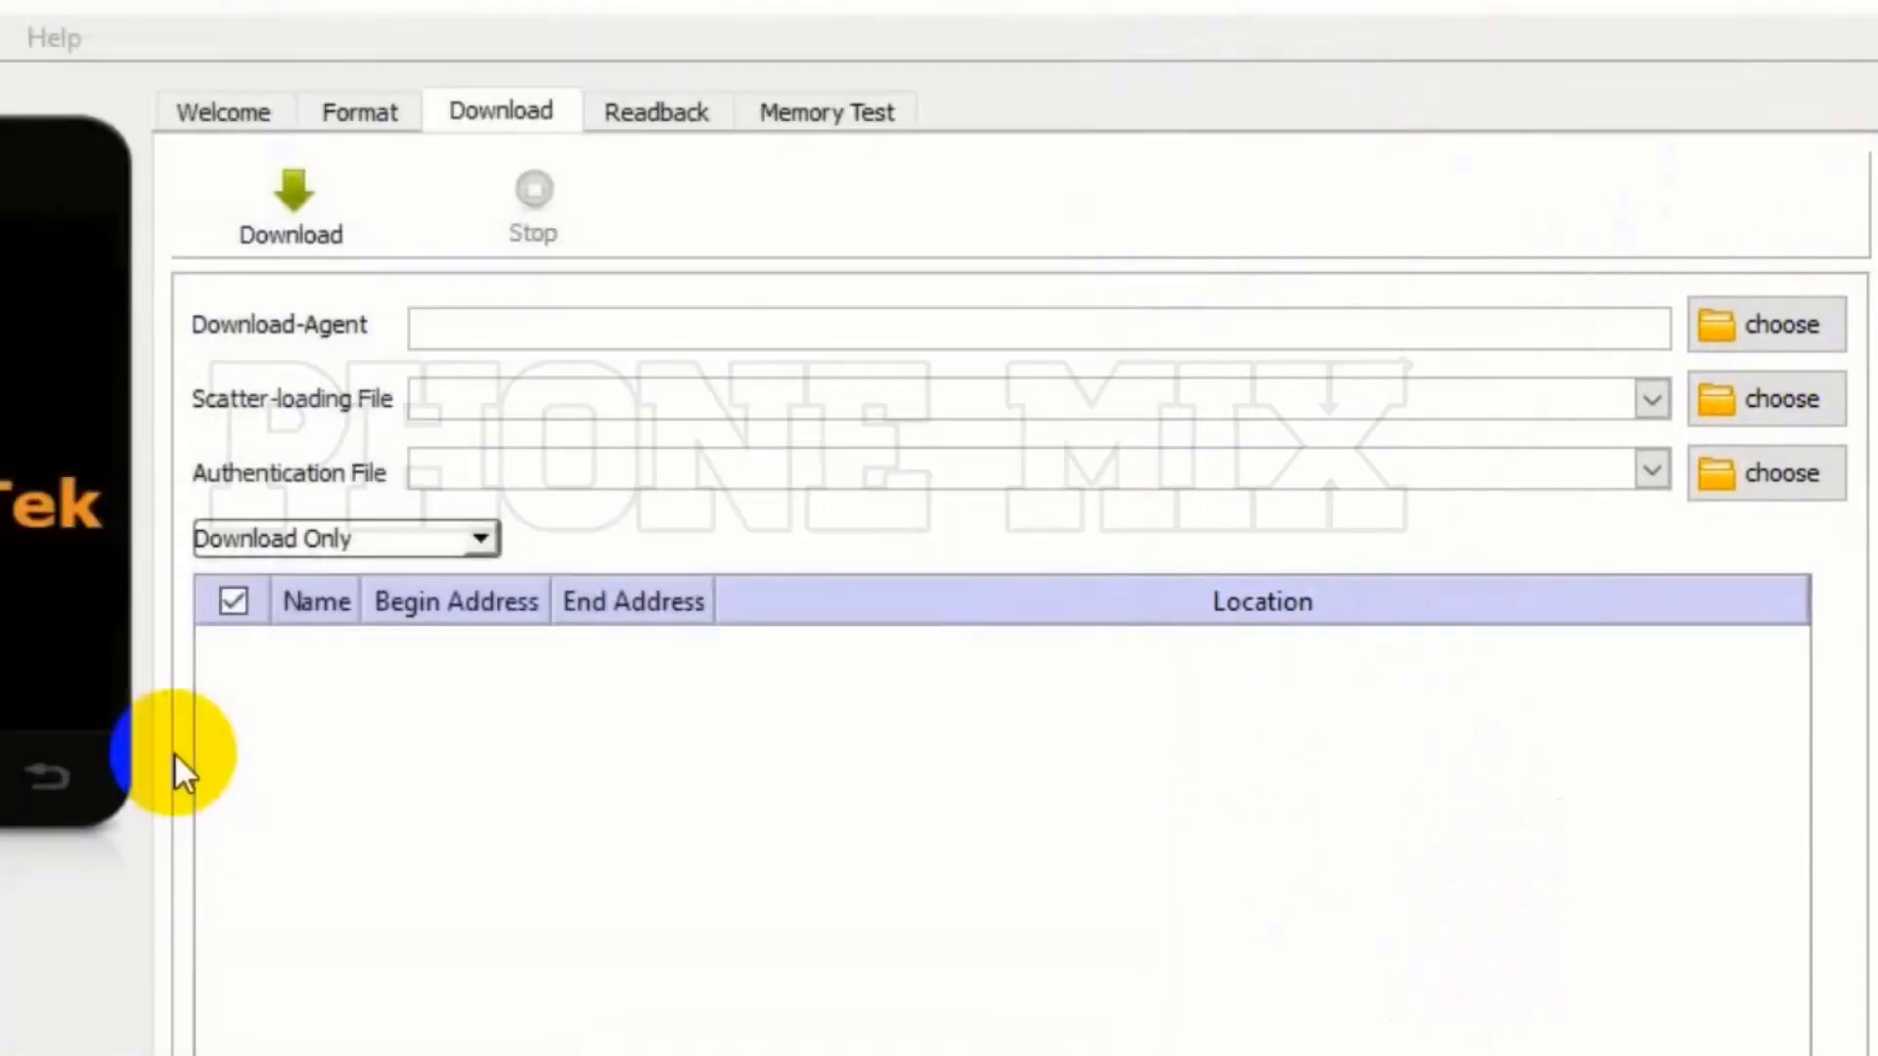
Load MT6765_Android_scatter.txt from the inner PD1901BF_EX_A_1.15.19 firmware folder as the Scatter-loading File.
{"action": "left_click", "coordinate": [1764, 397]}
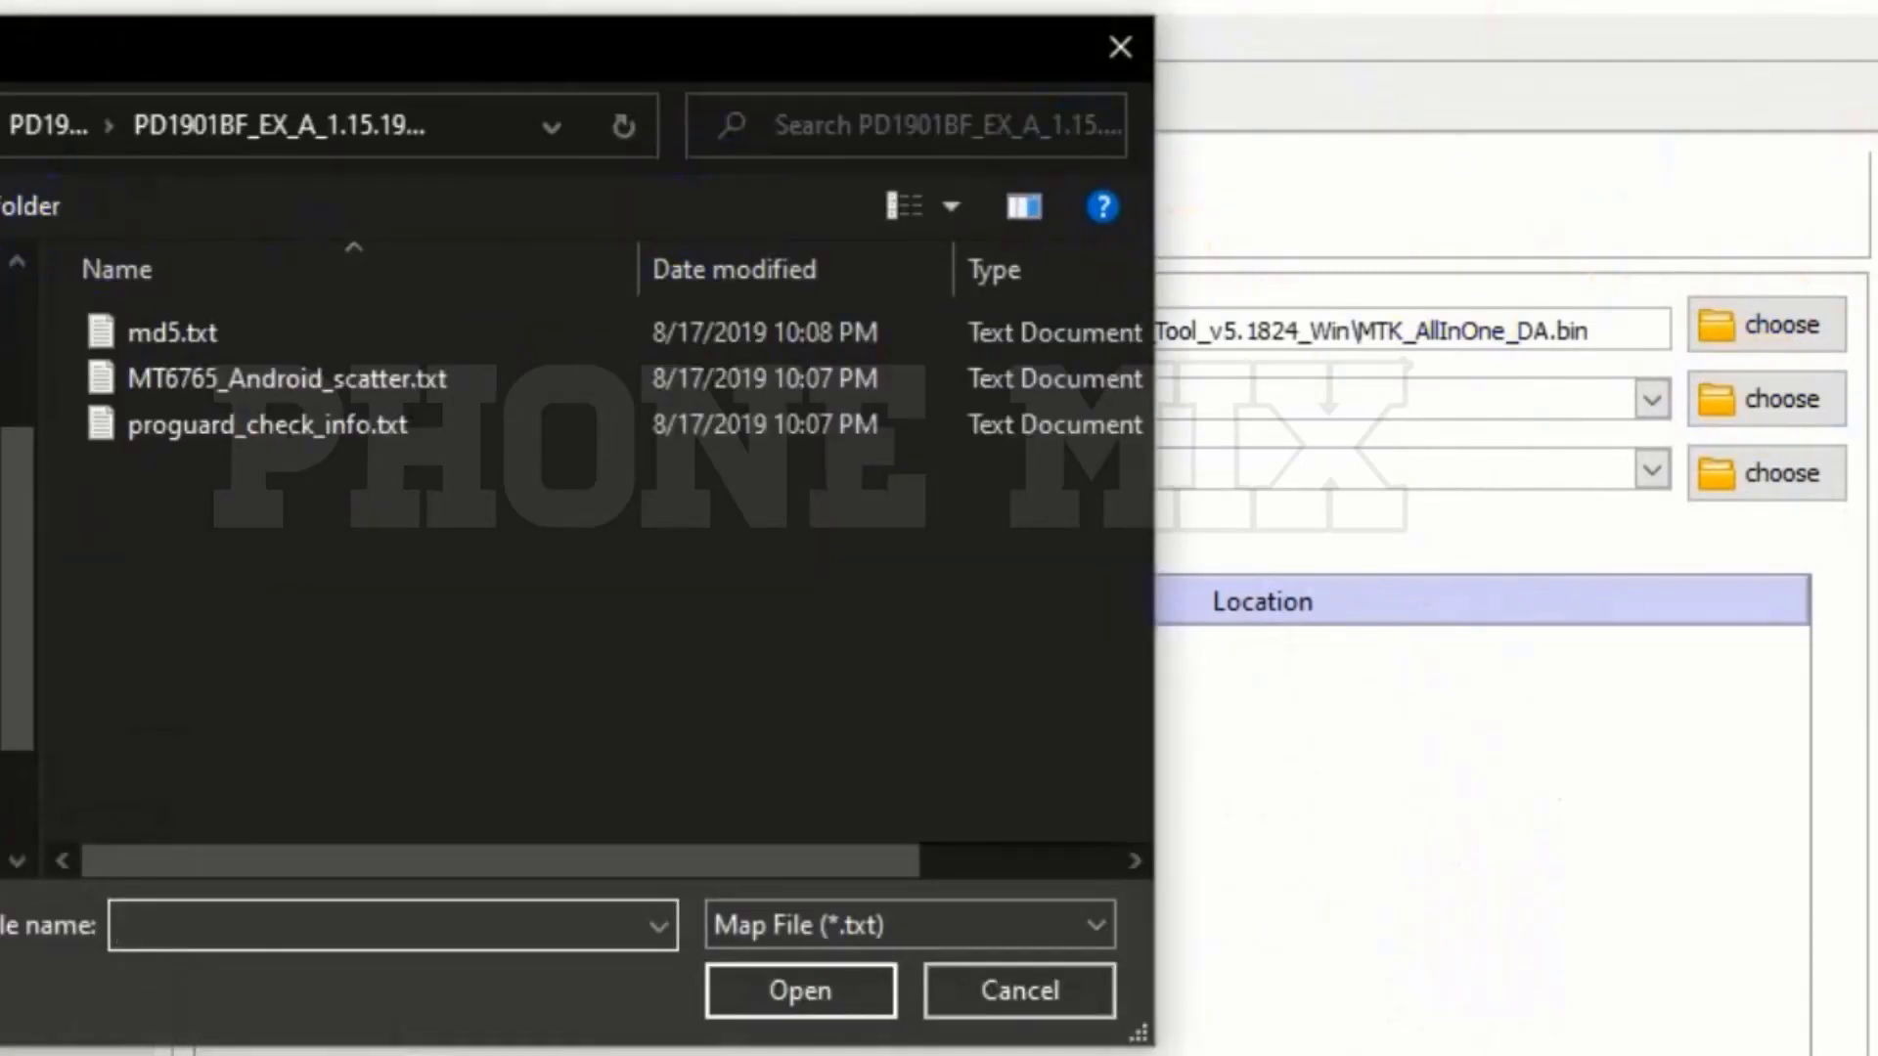
{"action": "left_click", "coordinate": [18, 125]}
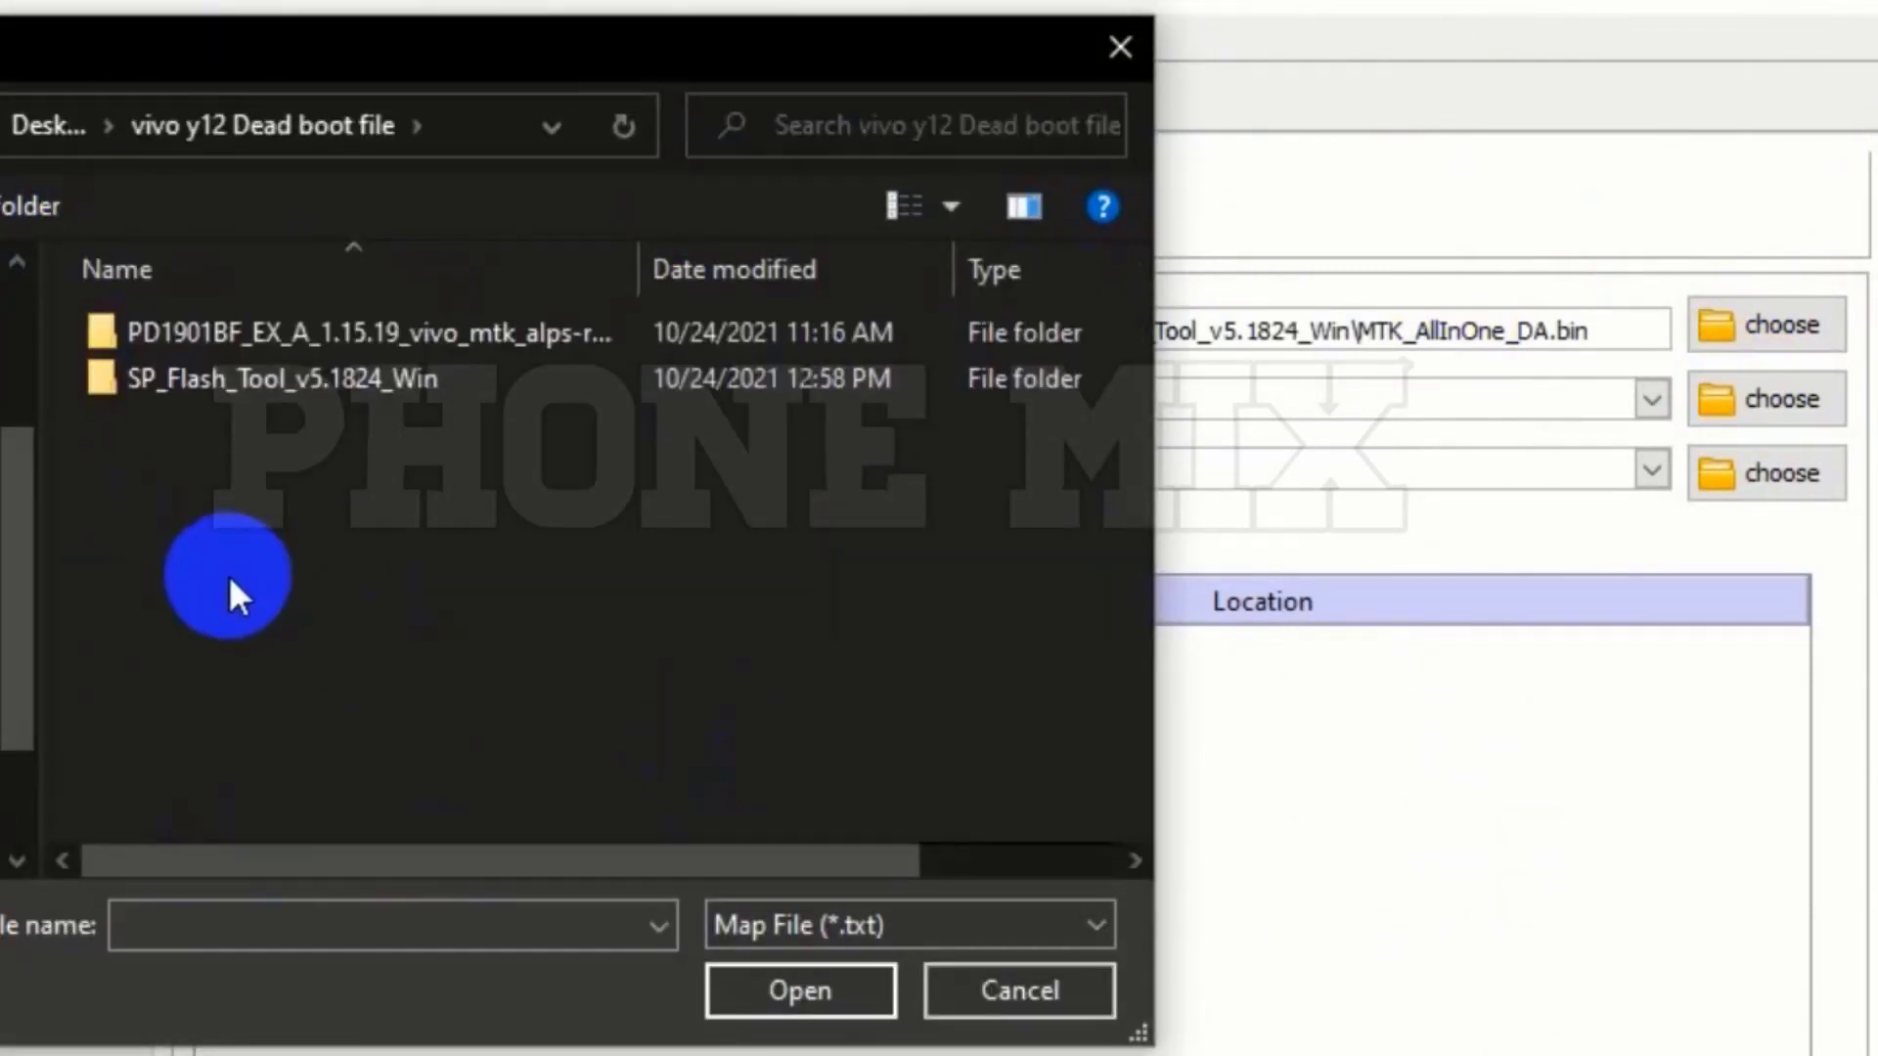
{"action": "double_click", "coordinate": [551, 338]}
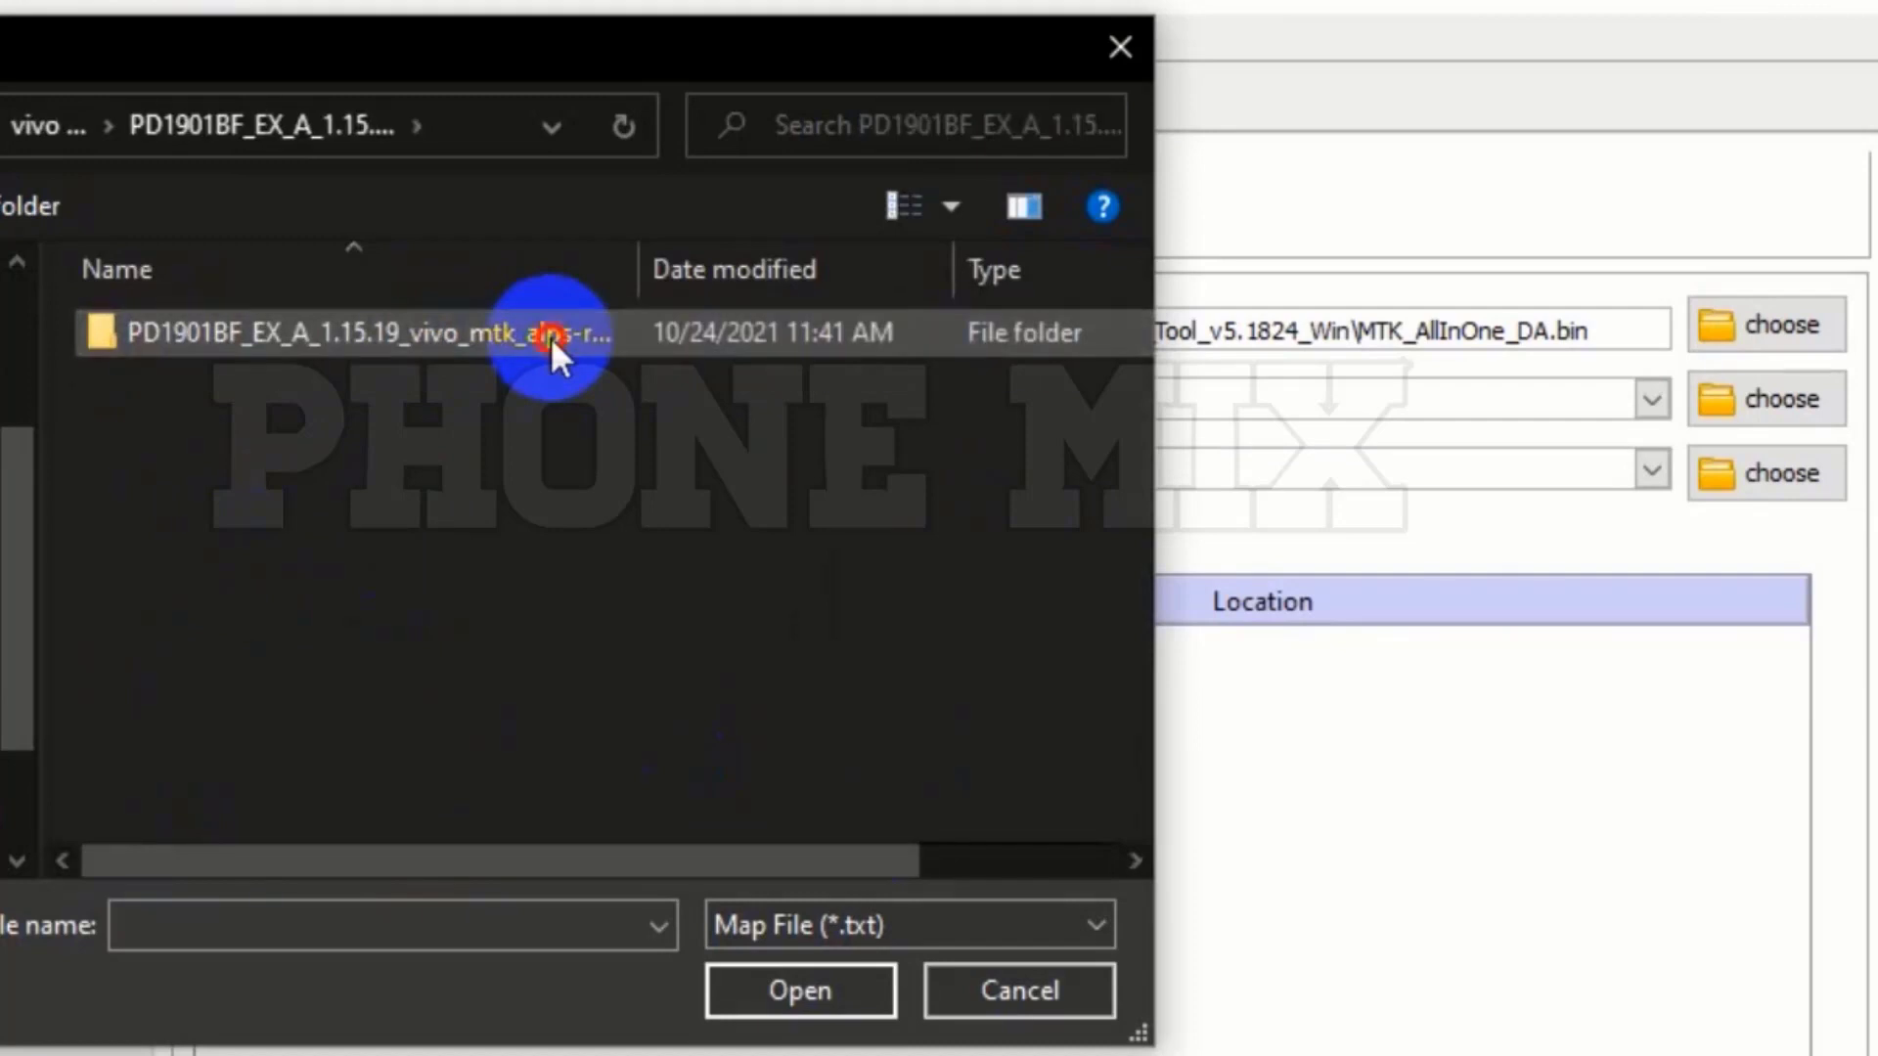
{"action": "double_click", "coordinate": [551, 337]}
{"action": "double_click", "coordinate": [357, 377]}
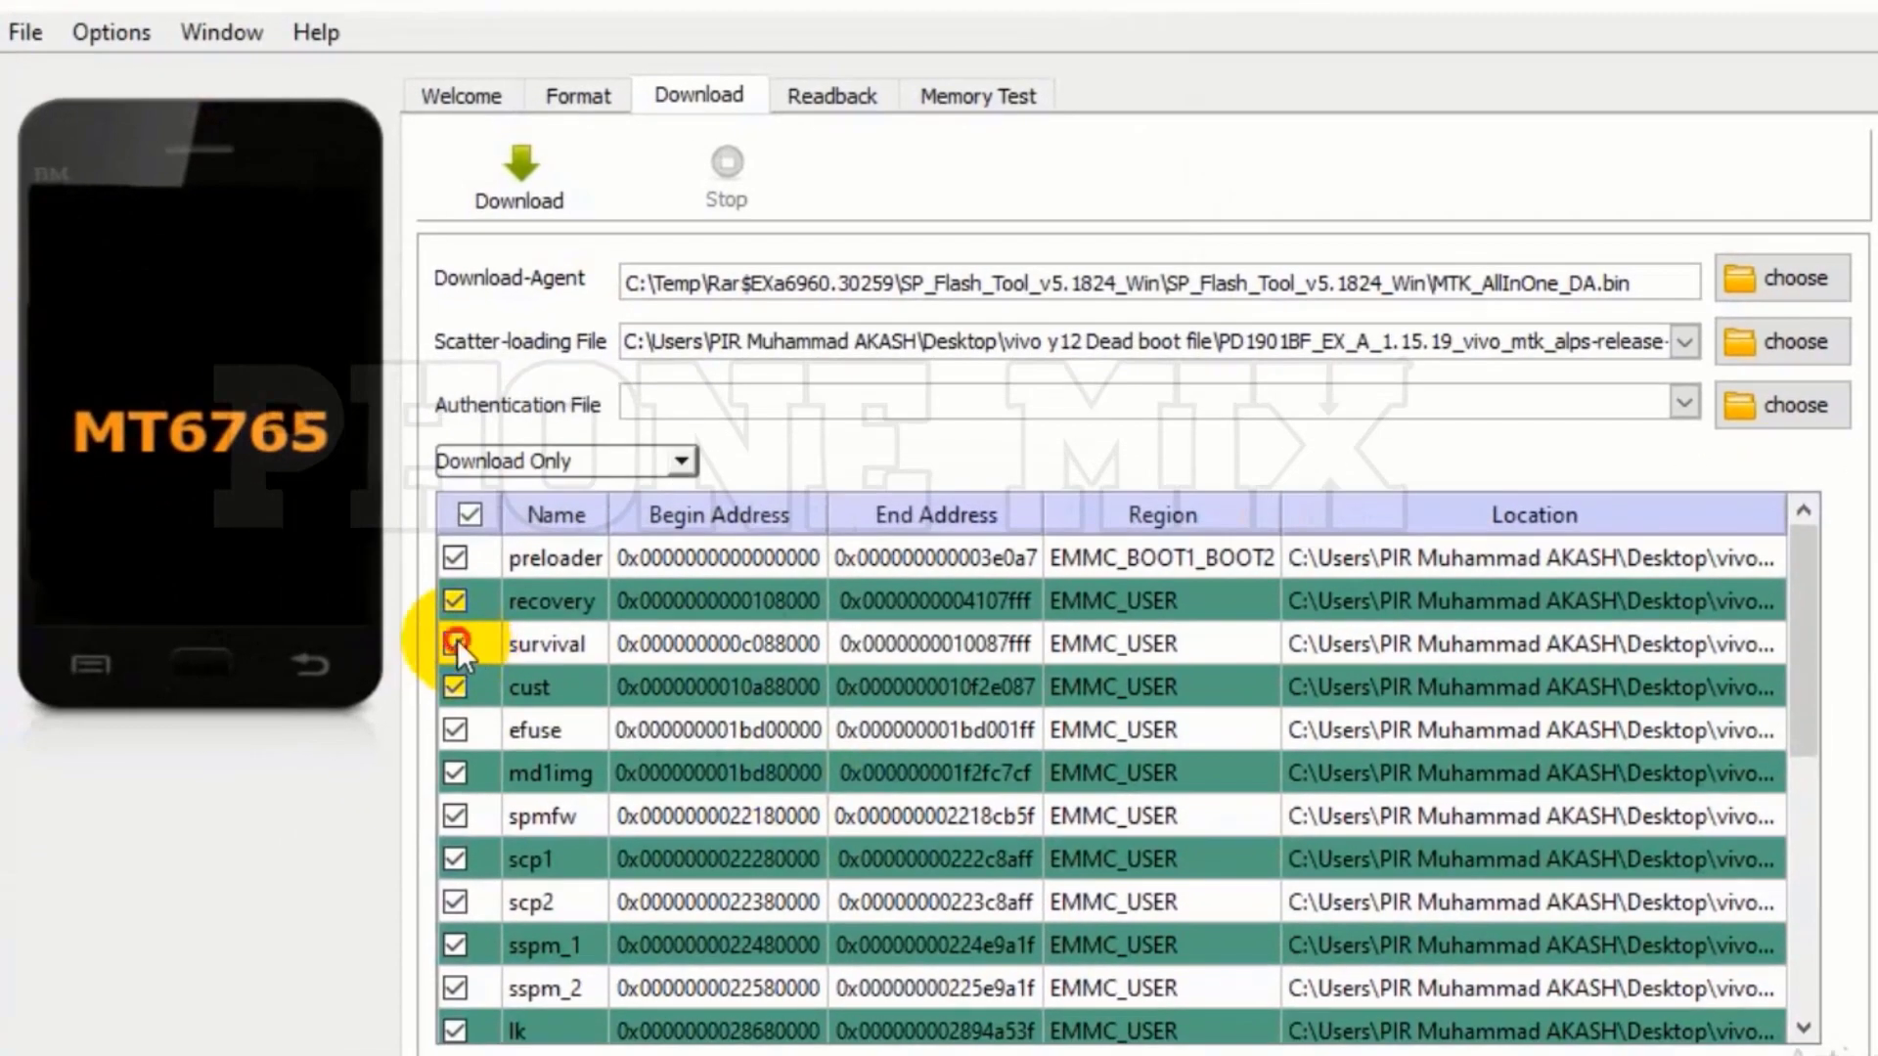
Exclude the survival and spmfw partitions from the flash list.
{"action": "left_click", "coordinate": [457, 642]}
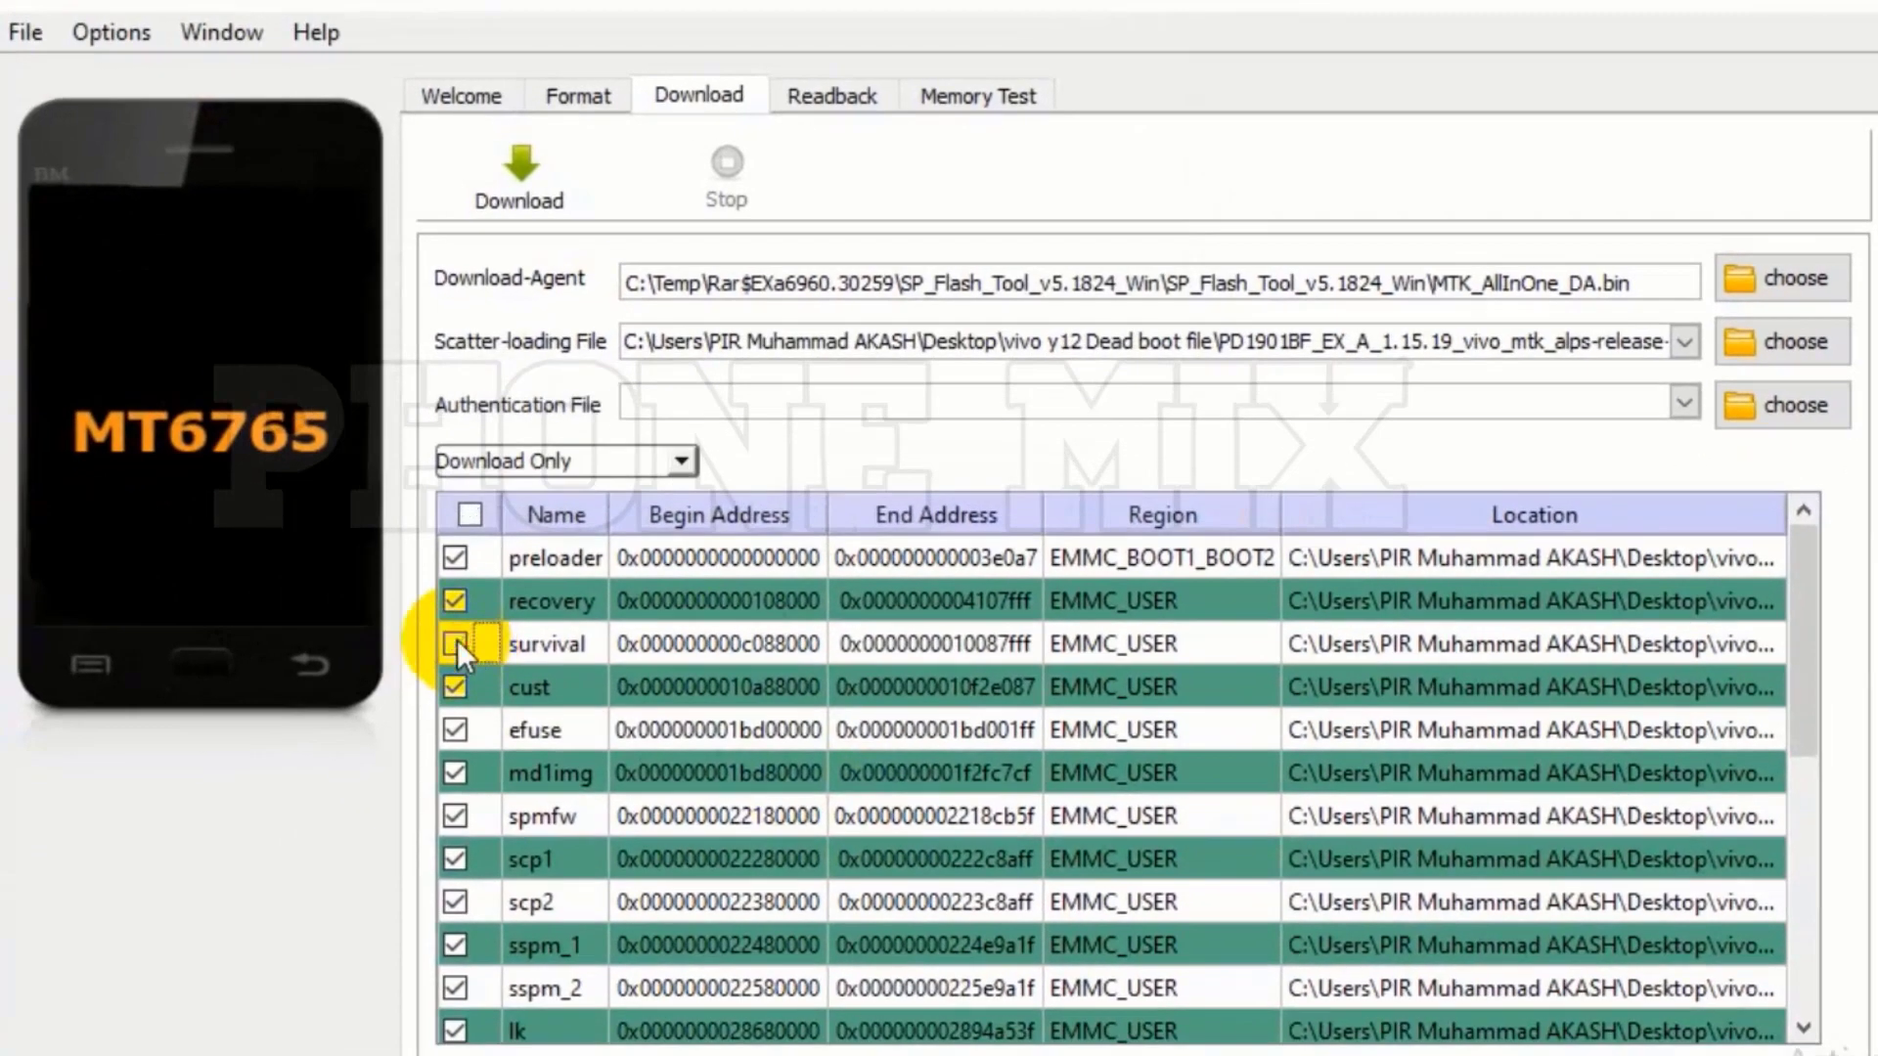
{"action": "left_click", "coordinate": [442, 815]}
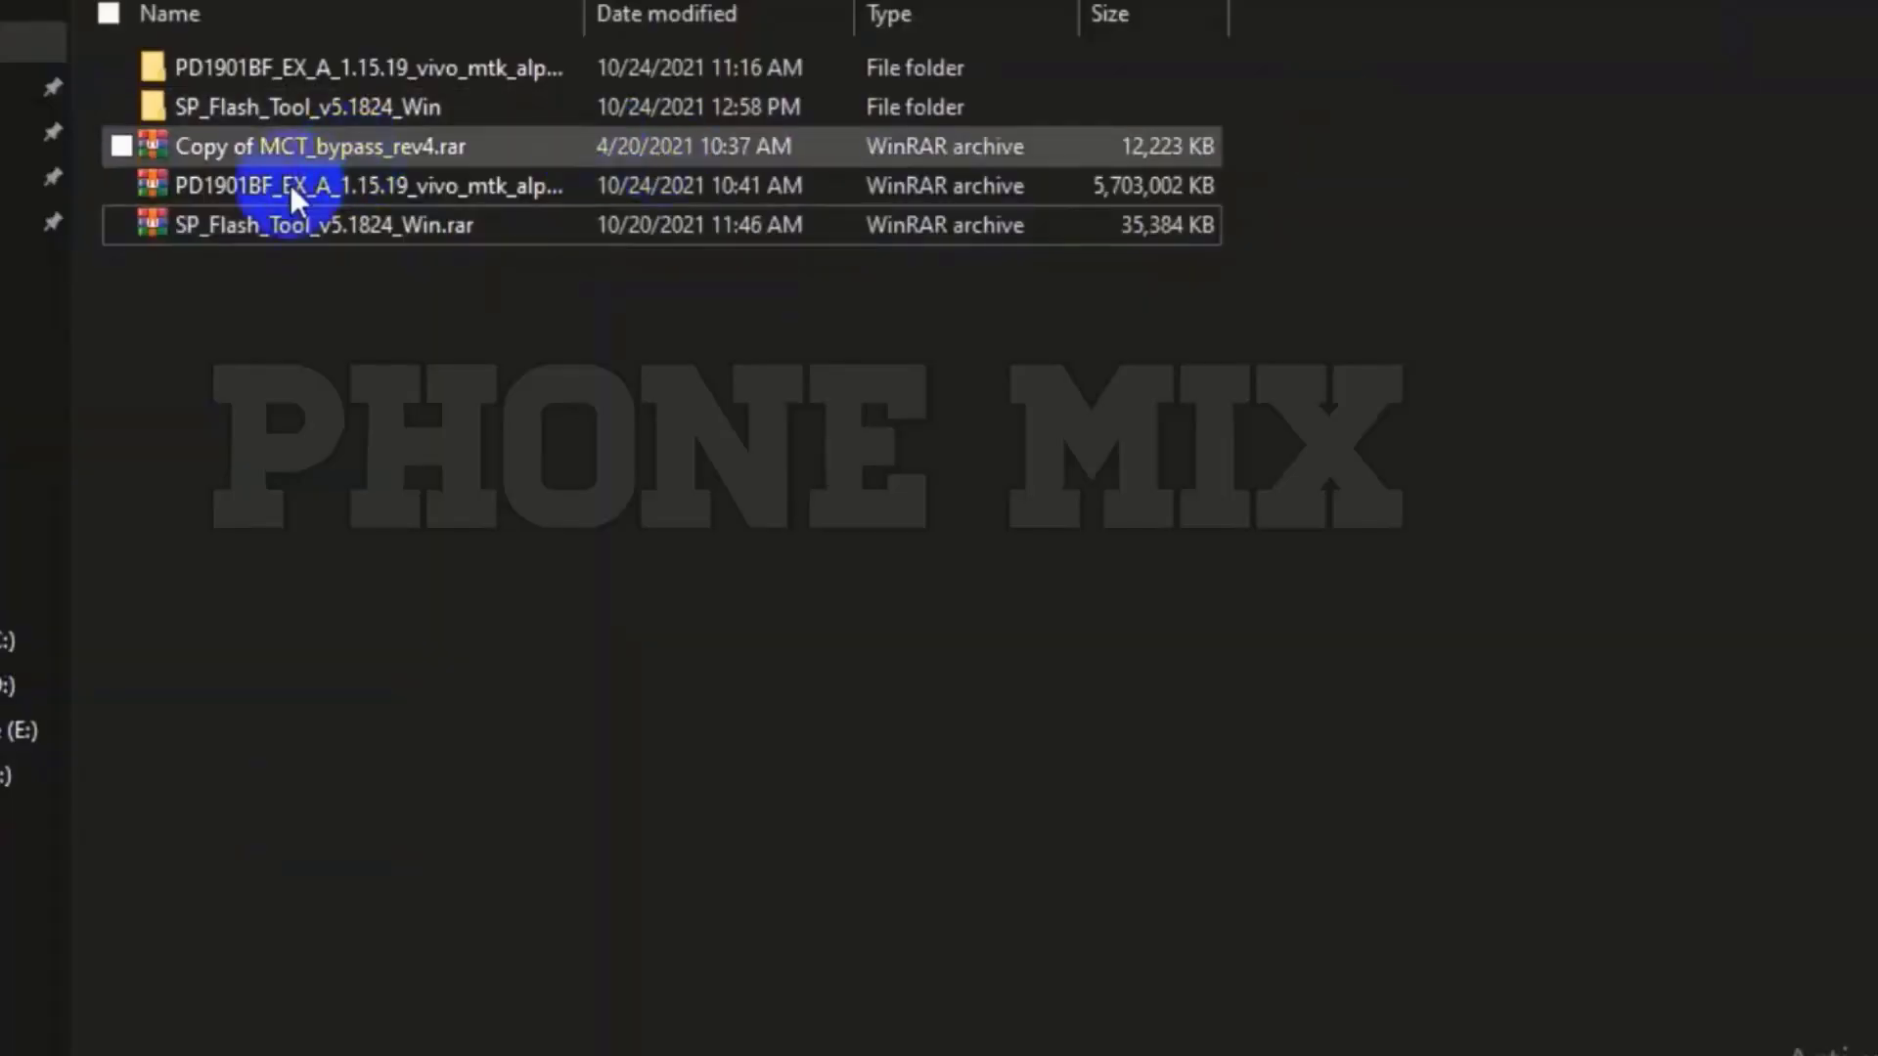
Open Copy of MCT_bypass_rev4.rar, launch the MCT Mediatek Bypass Tool and browse its Target SOC list down to MT6765.
{"action": "left_click", "coordinate": [245, 164]}
{"action": "double_click", "coordinate": [244, 160]}
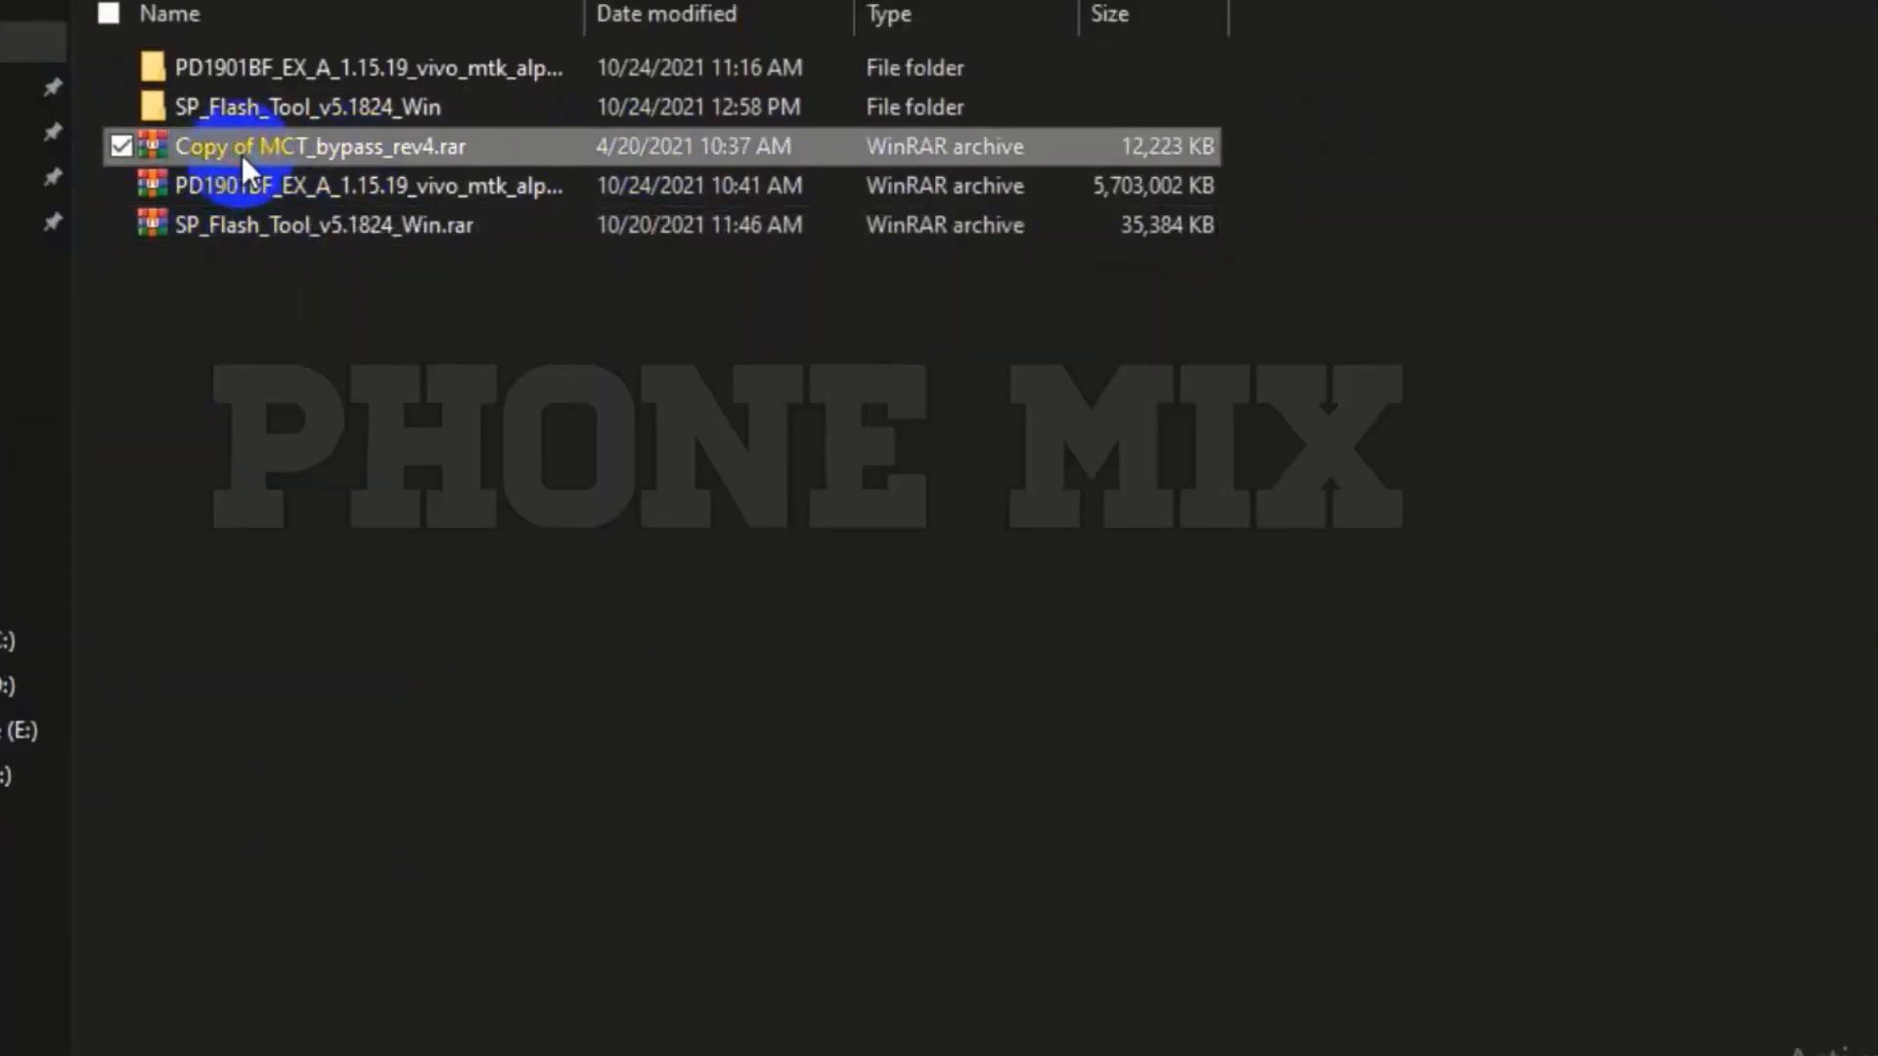
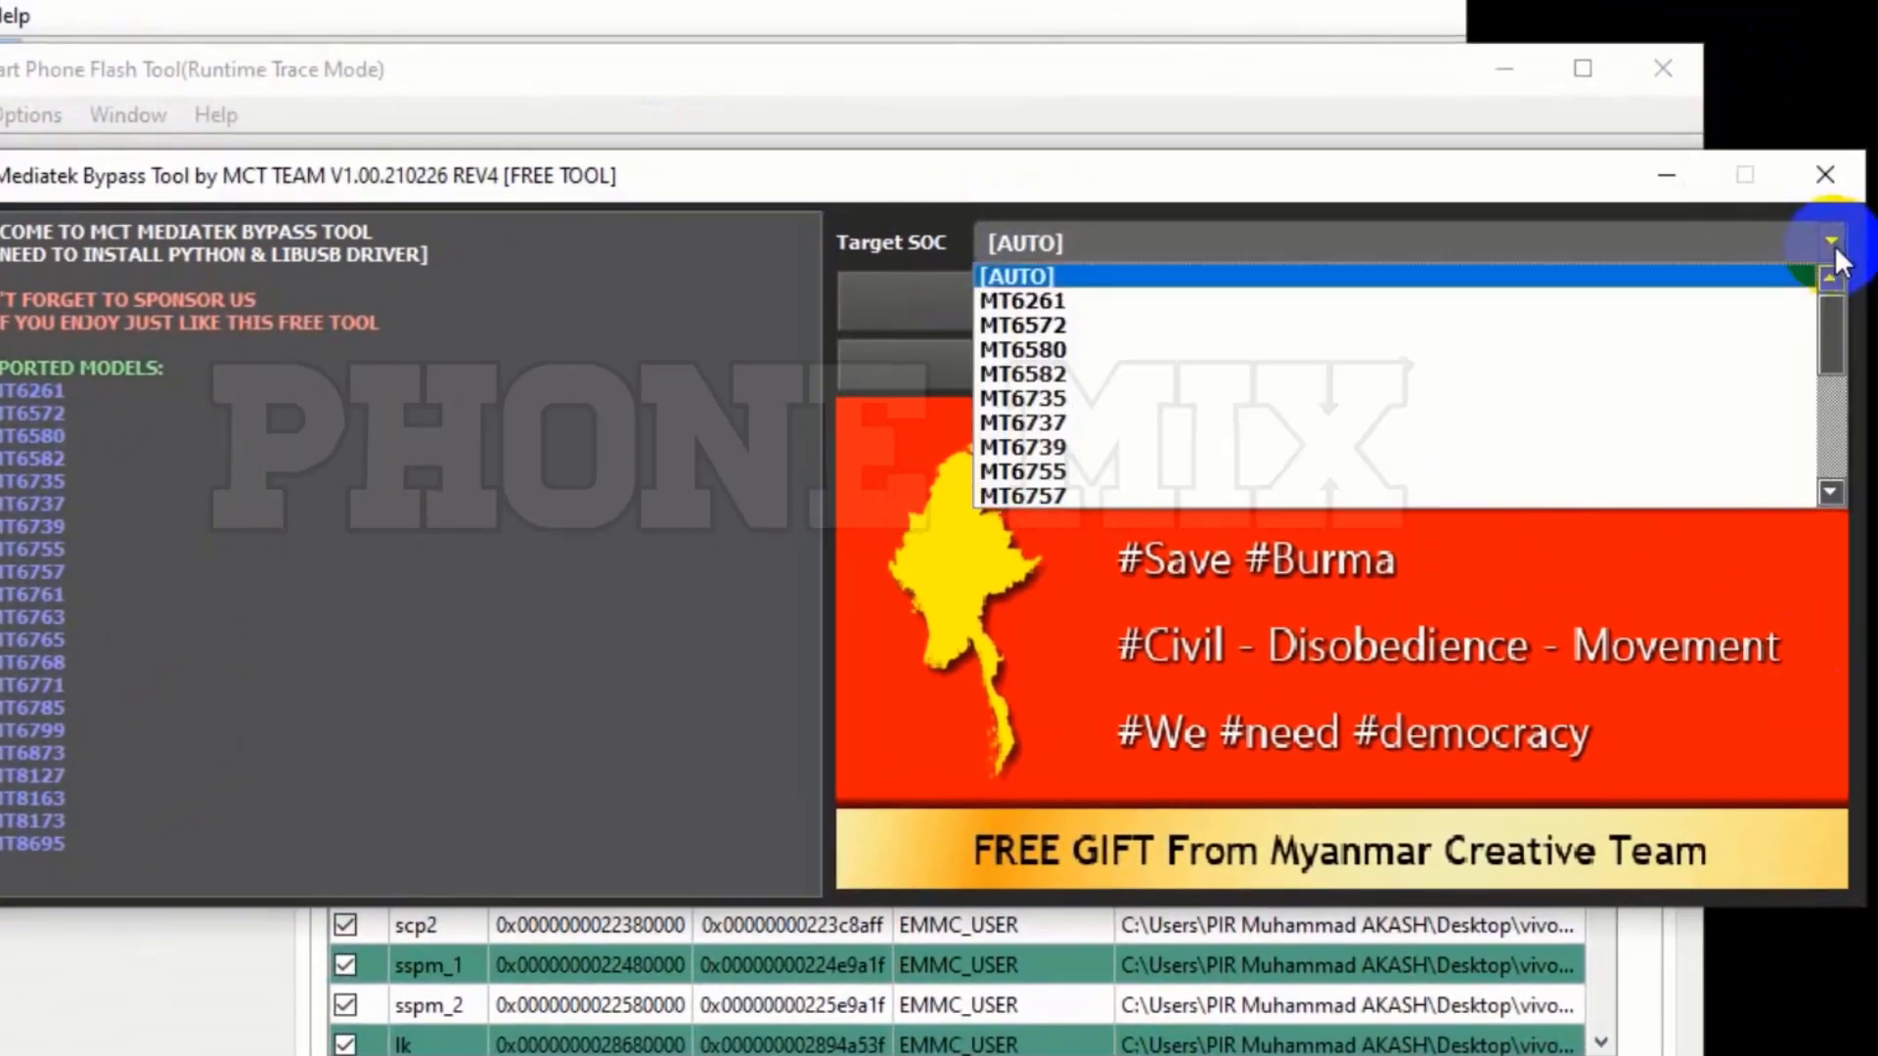
{"action": "left_click", "coordinate": [1830, 492]}
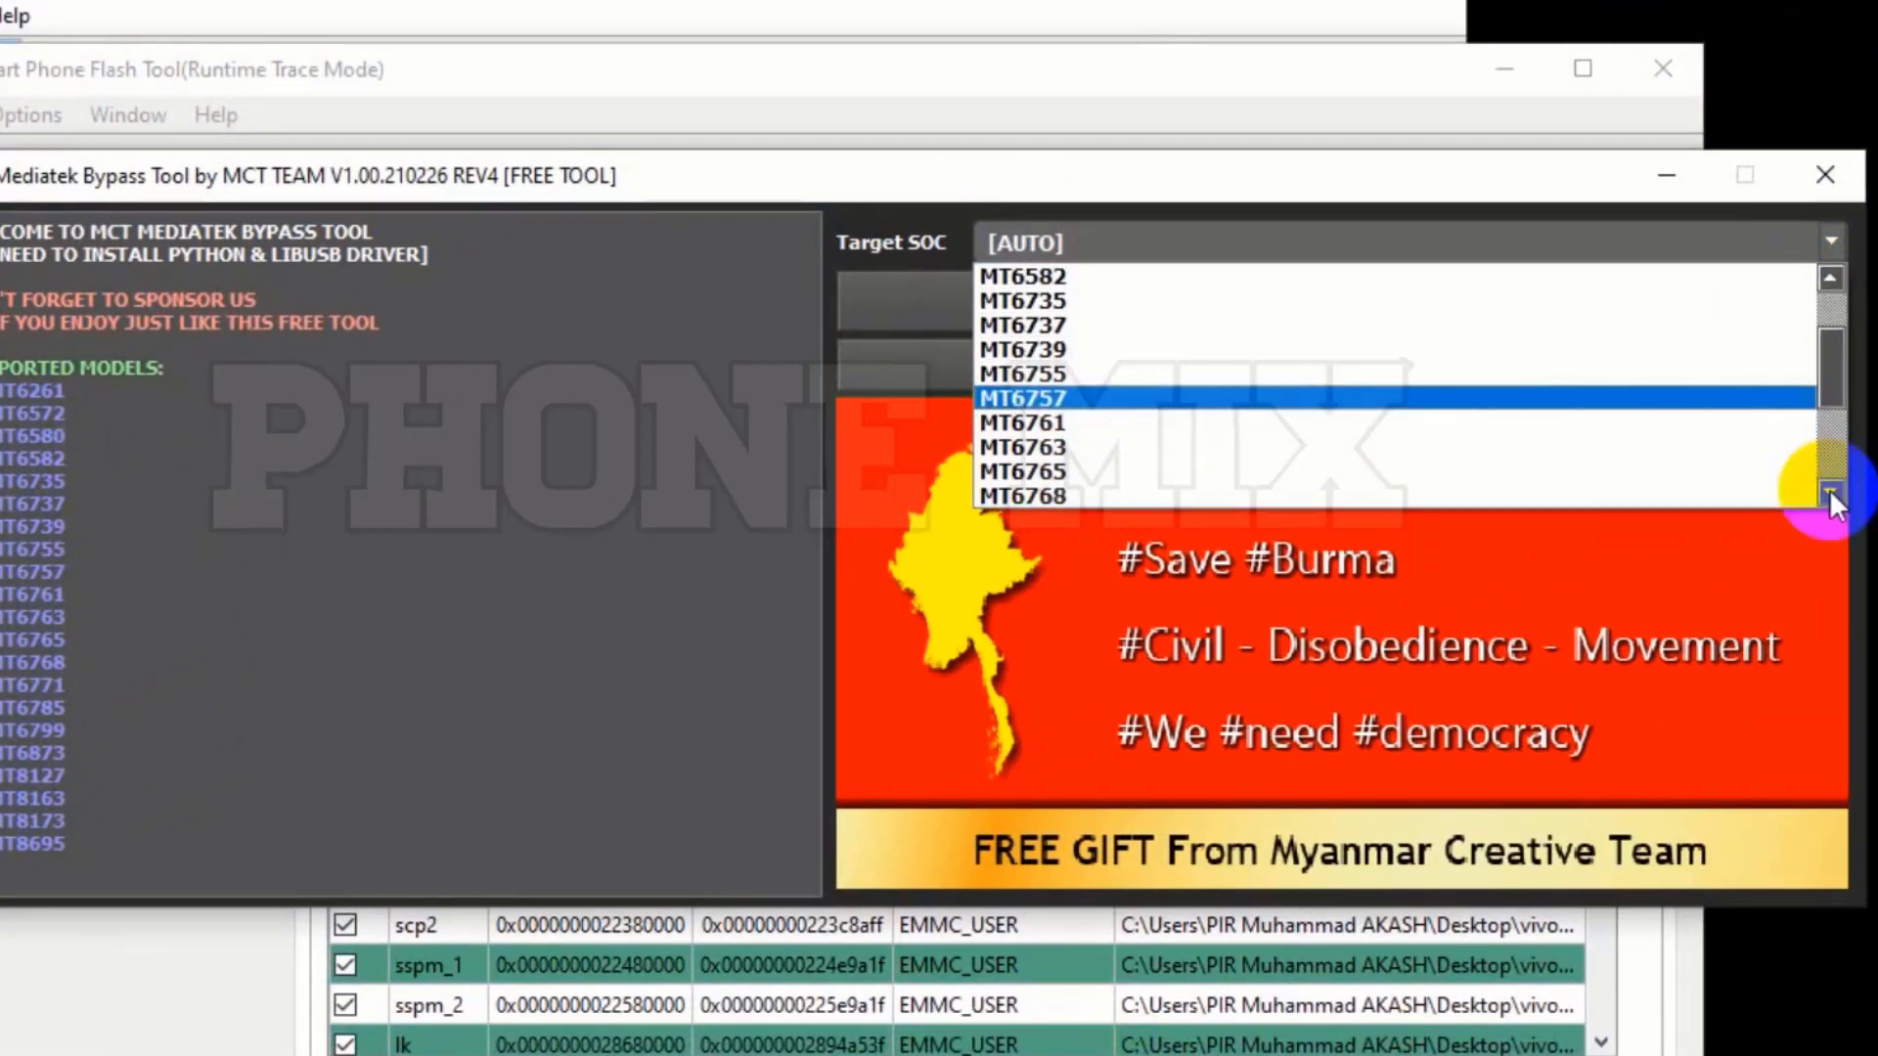
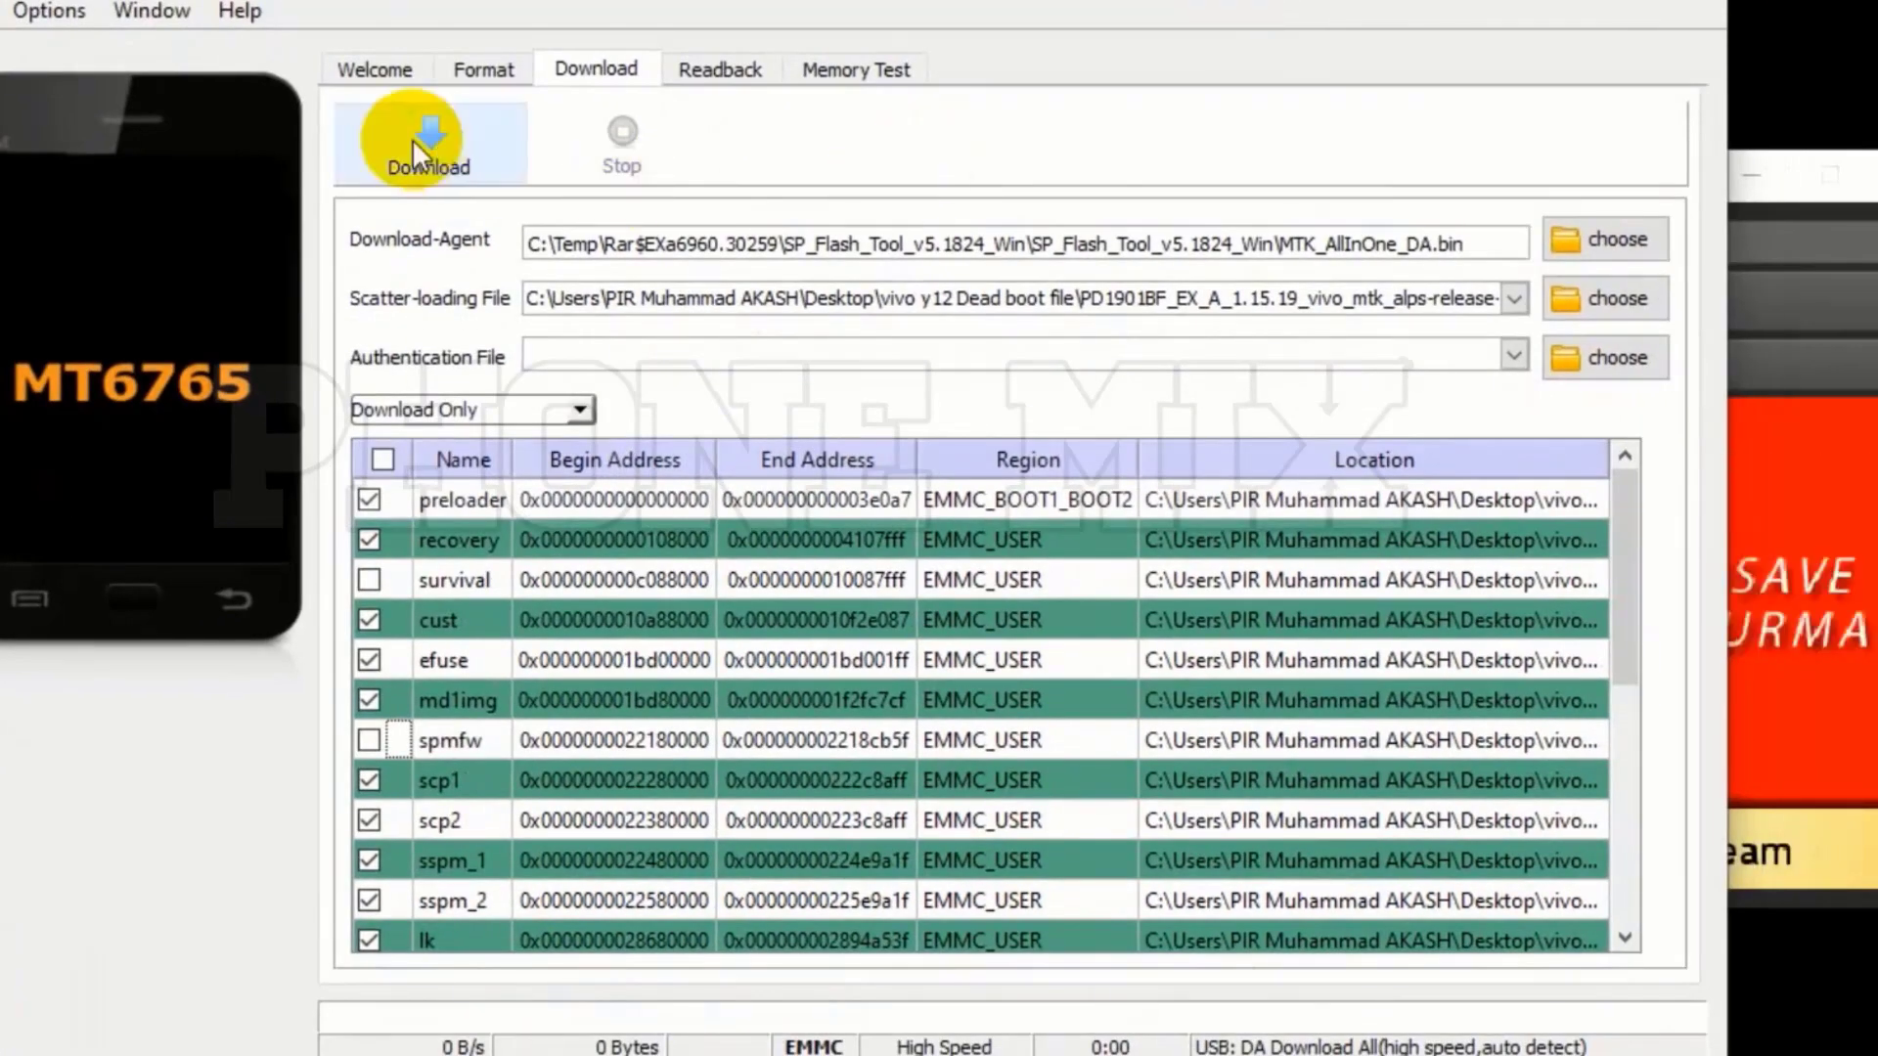
Try to flash the selected partitions, including cust, to the phone in Download Only mode.
{"action": "left_click", "coordinate": [439, 137]}
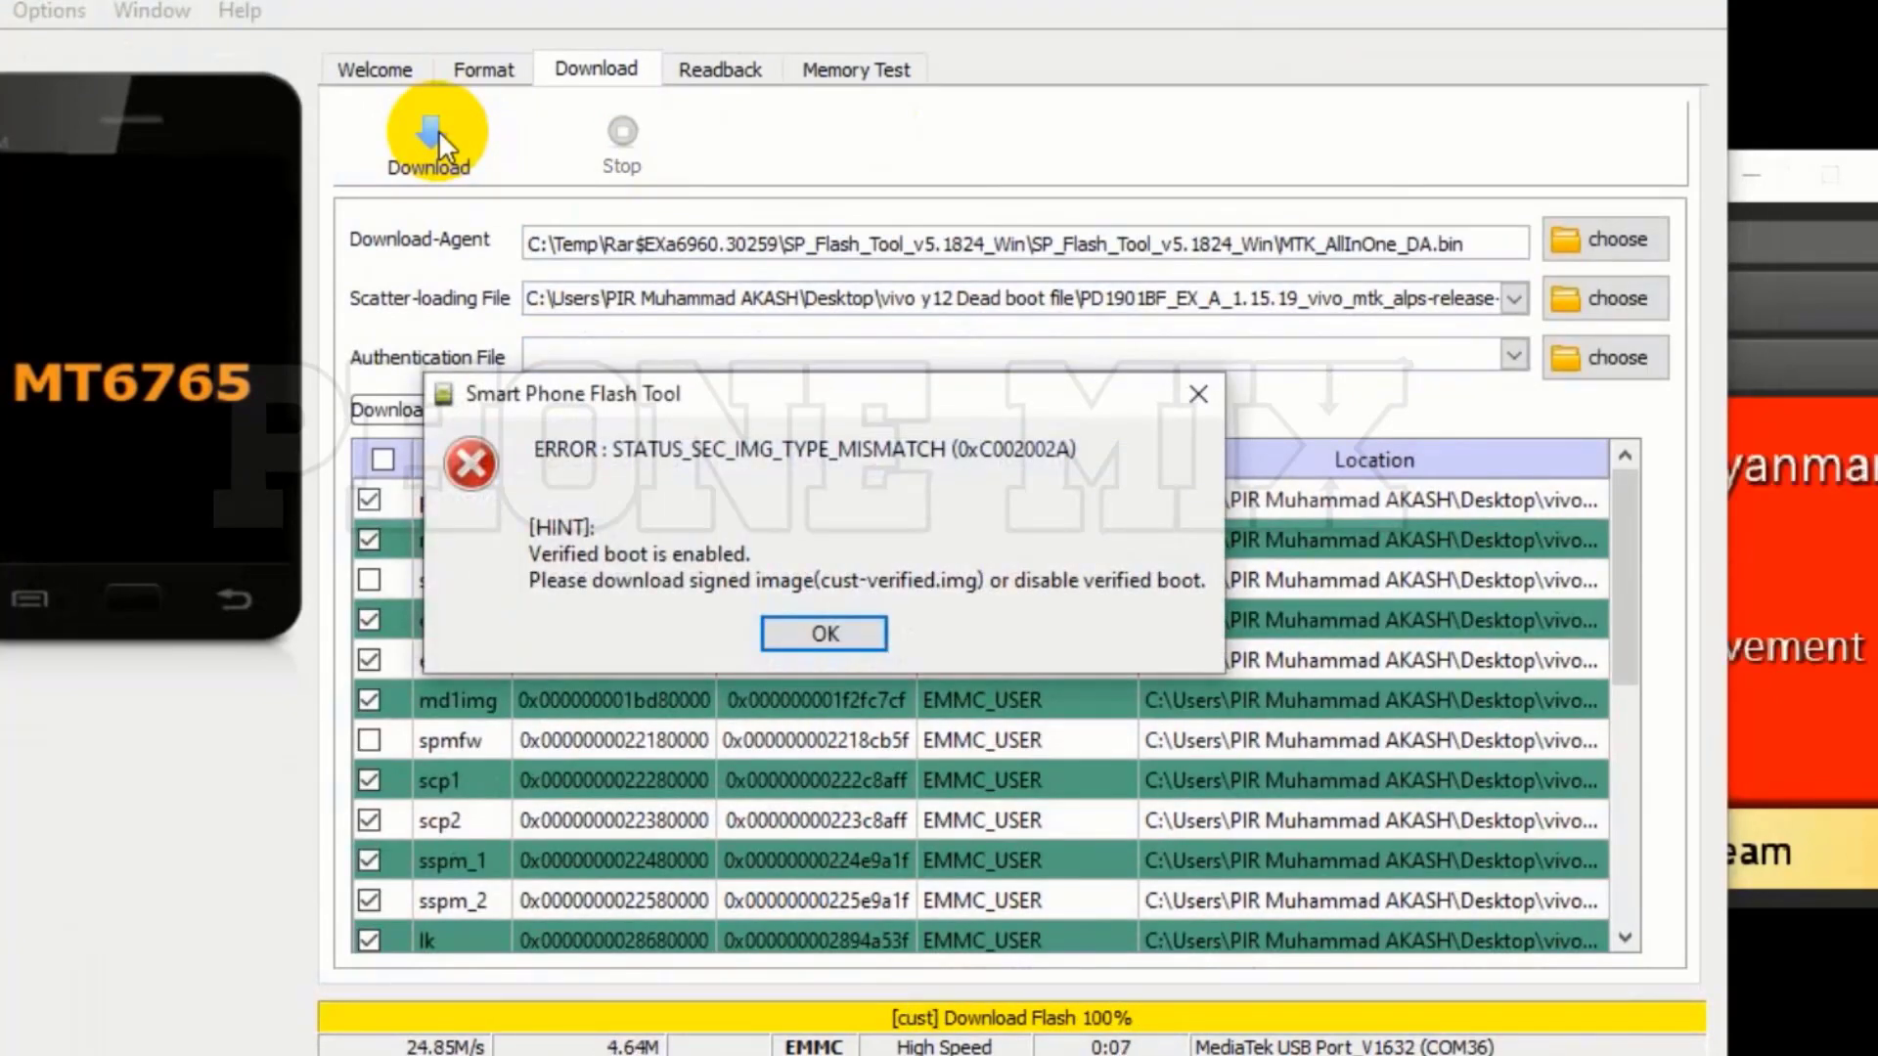
{"action": "left_click", "coordinate": [824, 634]}
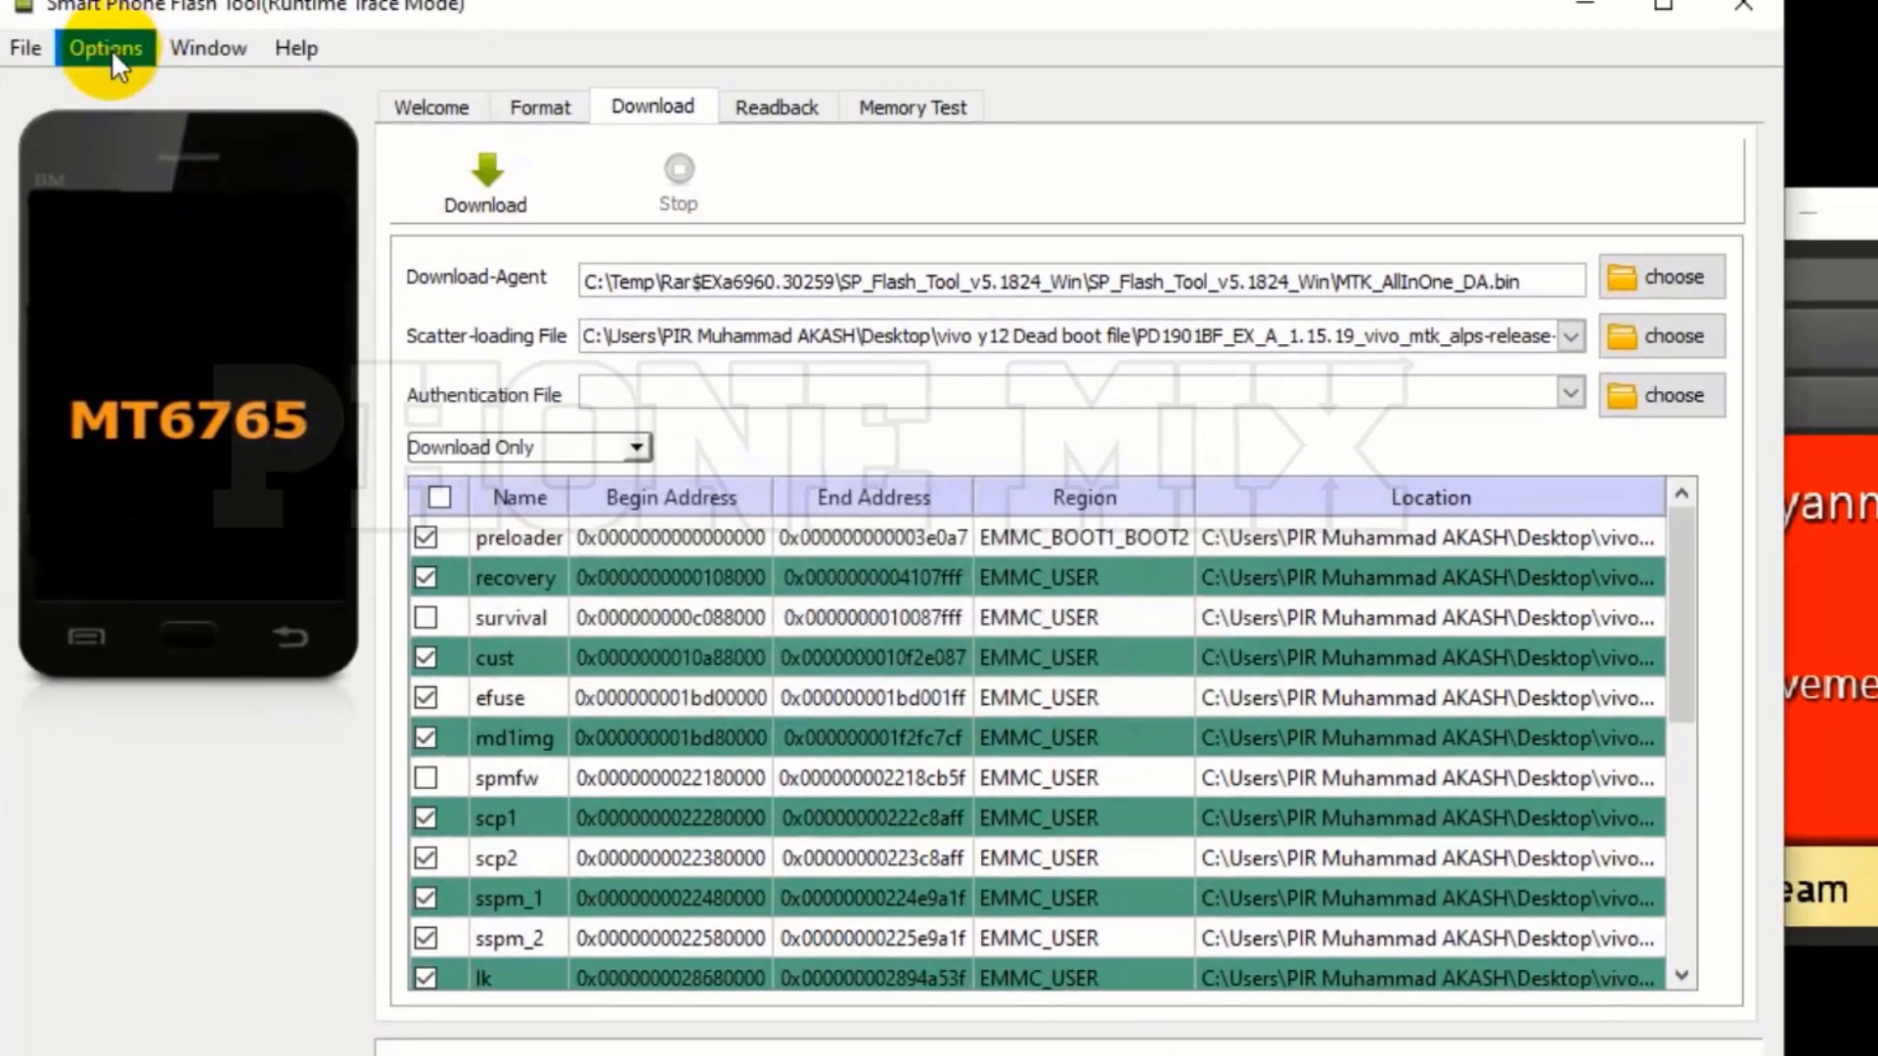
Switch the flash tool's connection setting to UART and open the baud rate choices.
{"action": "left_click", "coordinate": [91, 38]}
{"action": "left_click", "coordinate": [104, 87]}
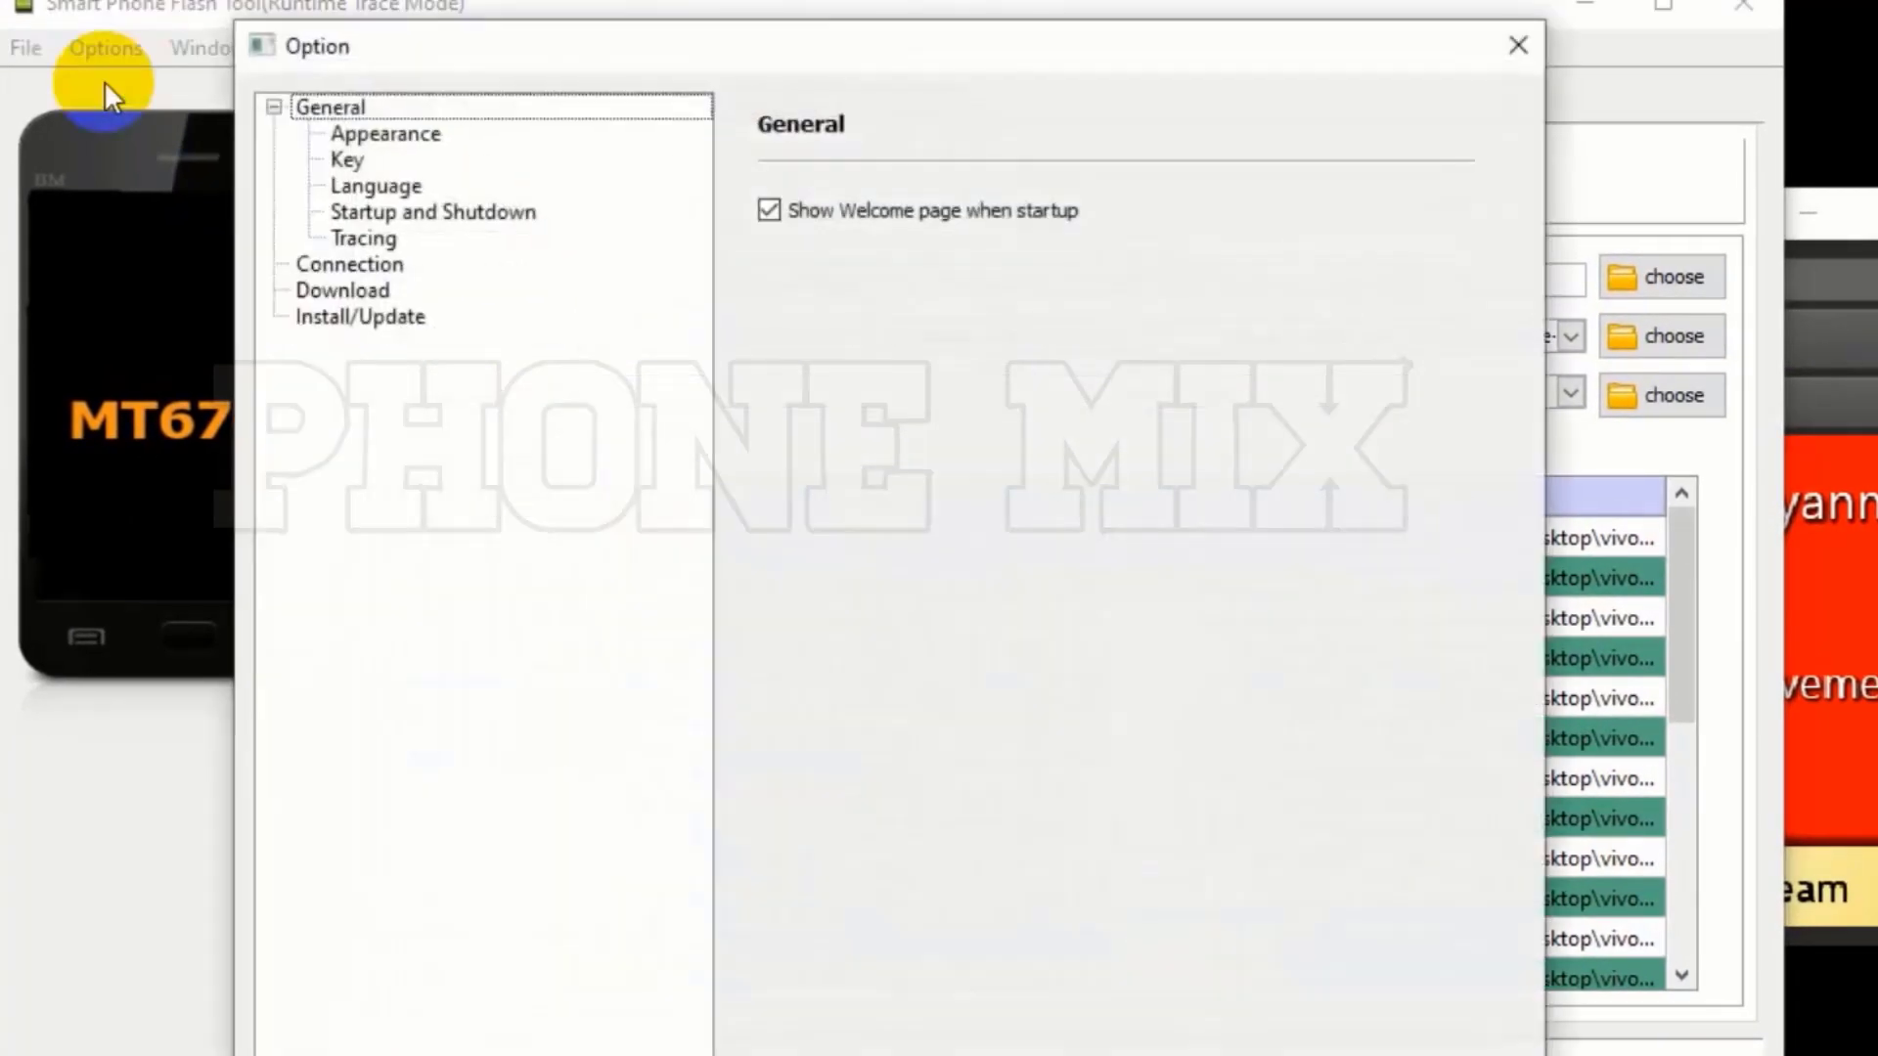
{"action": "left_click", "coordinate": [290, 261]}
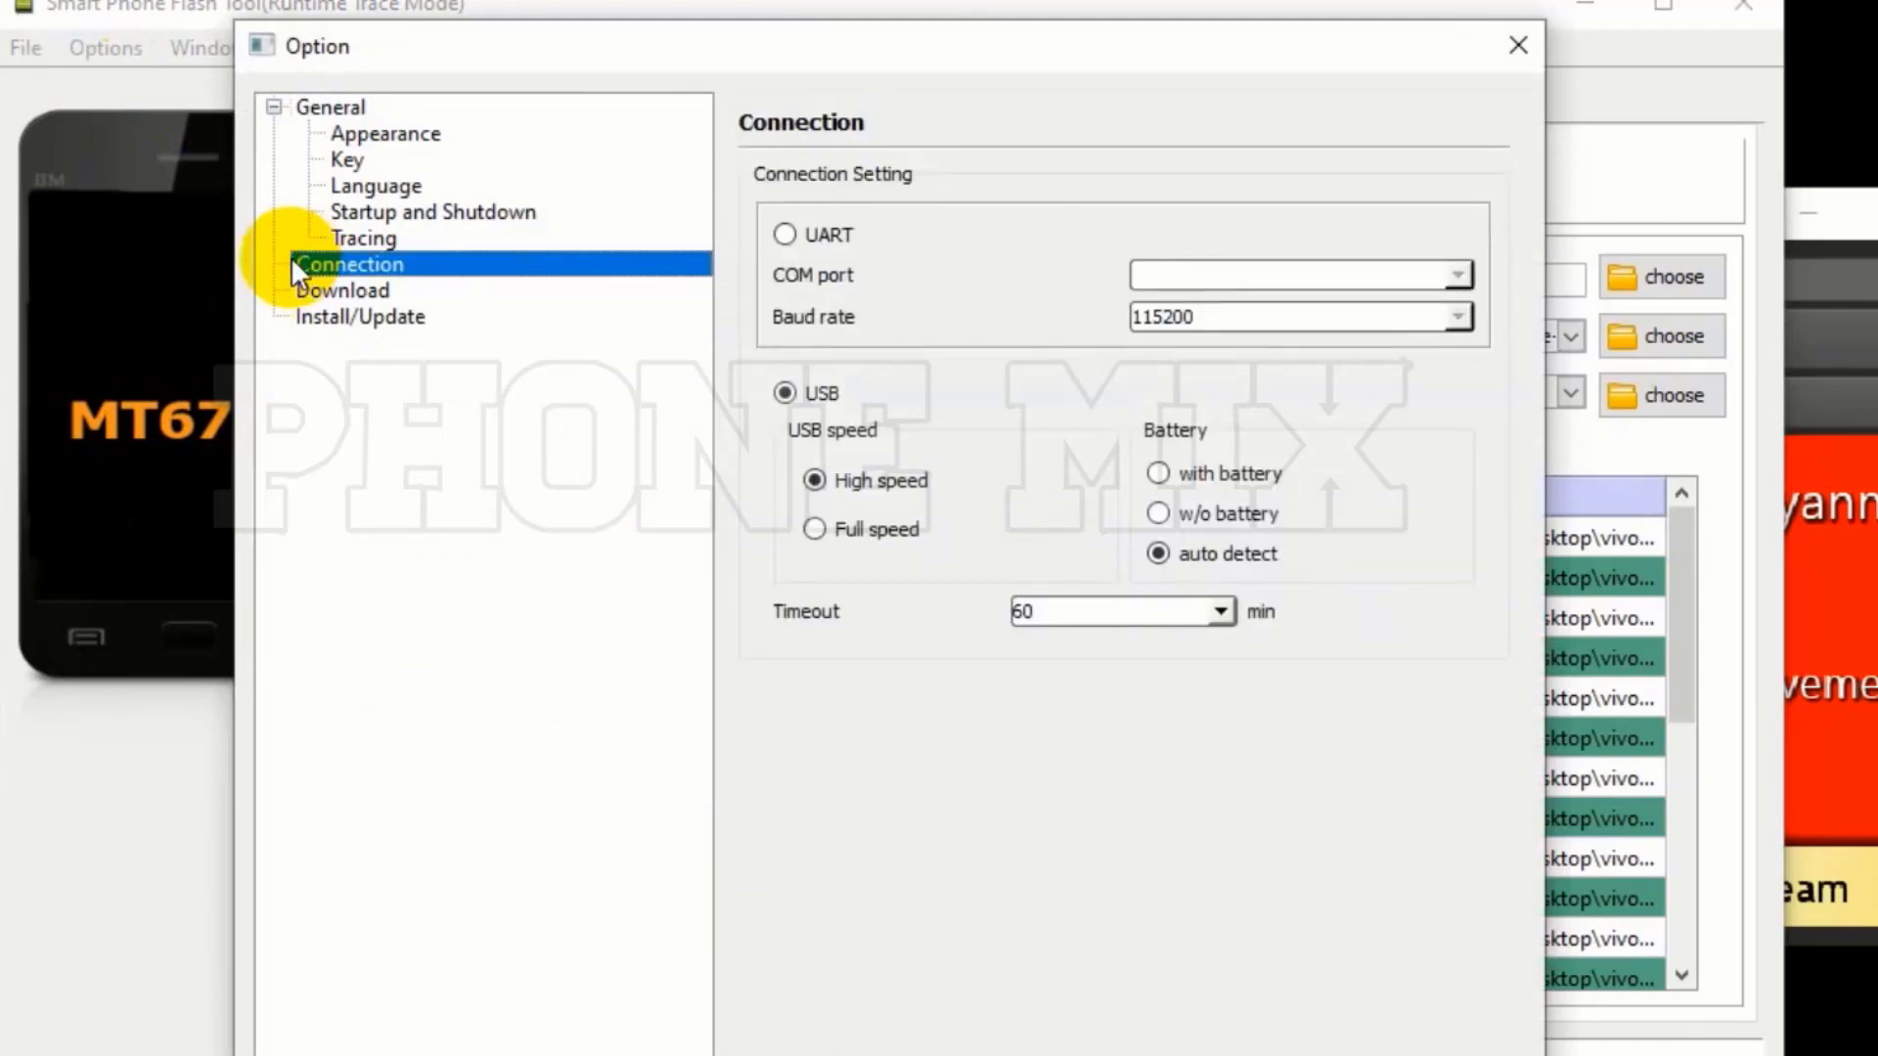
{"action": "left_click", "coordinate": [788, 235]}
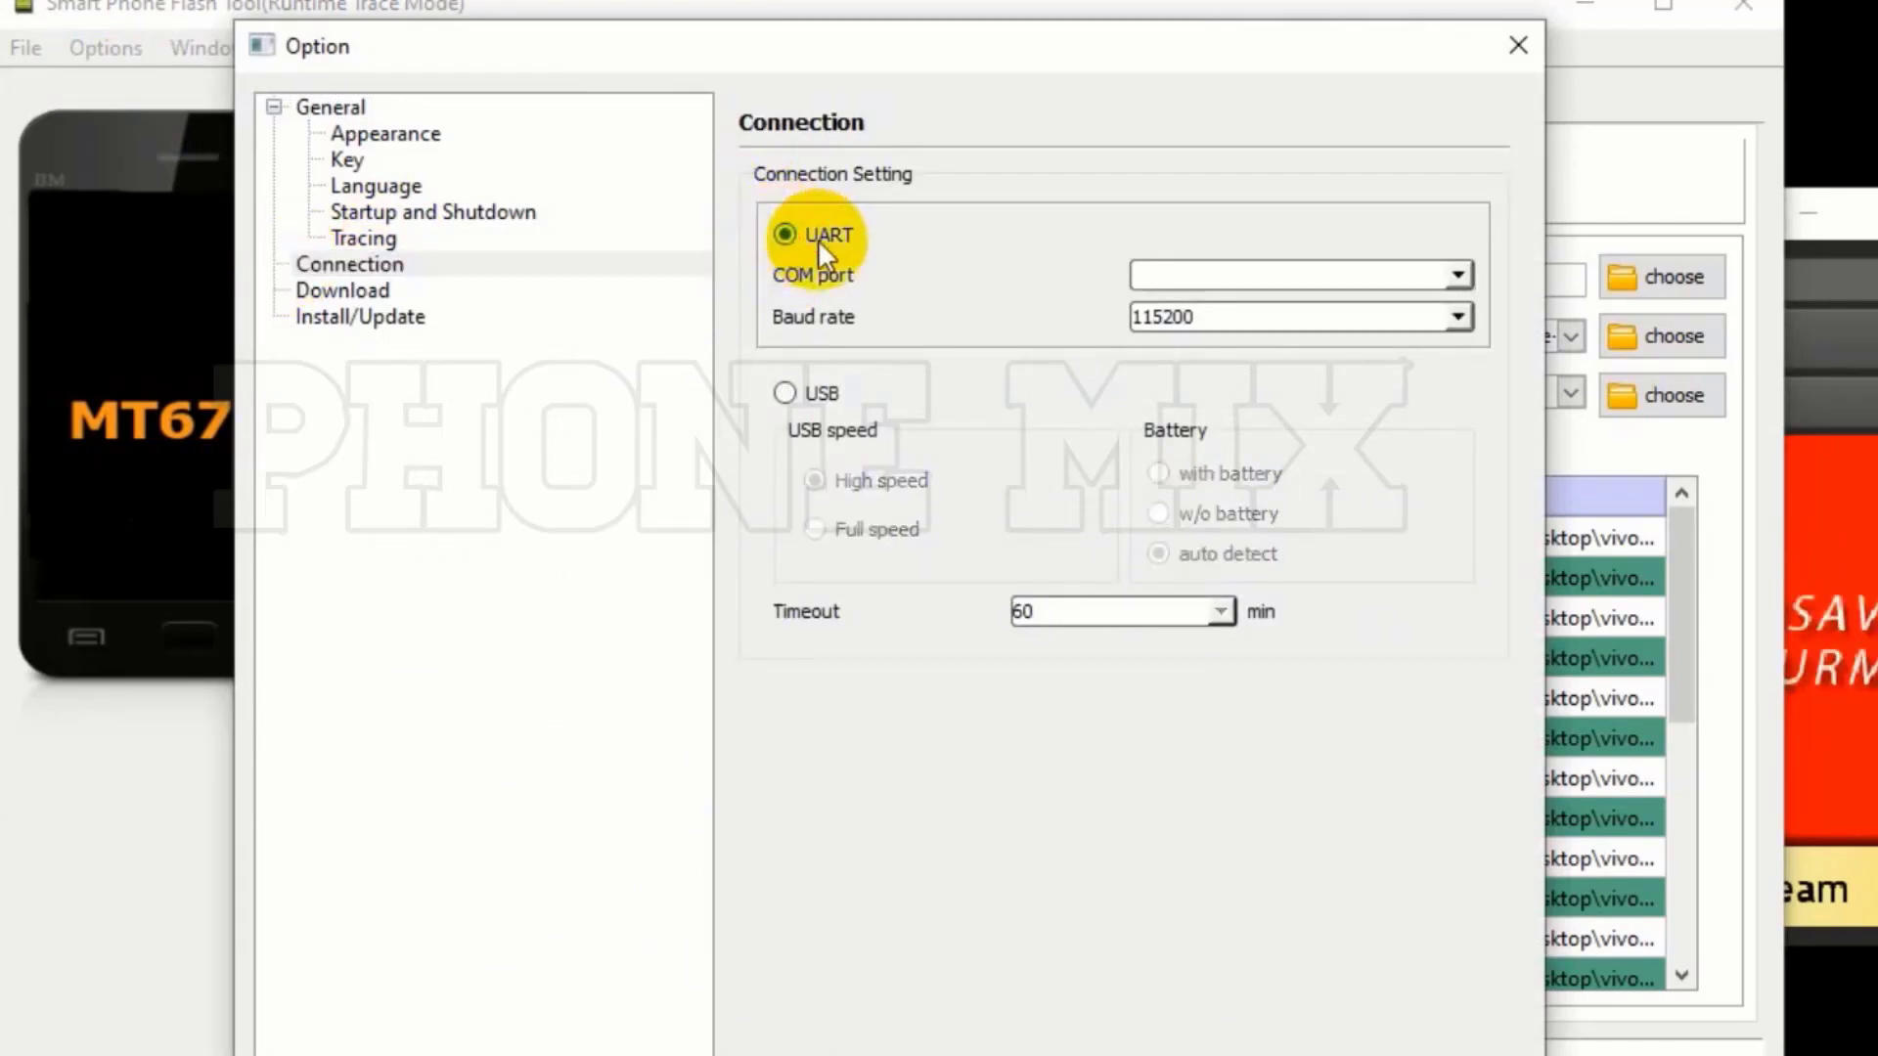
{"action": "left_click", "coordinate": [1469, 317]}
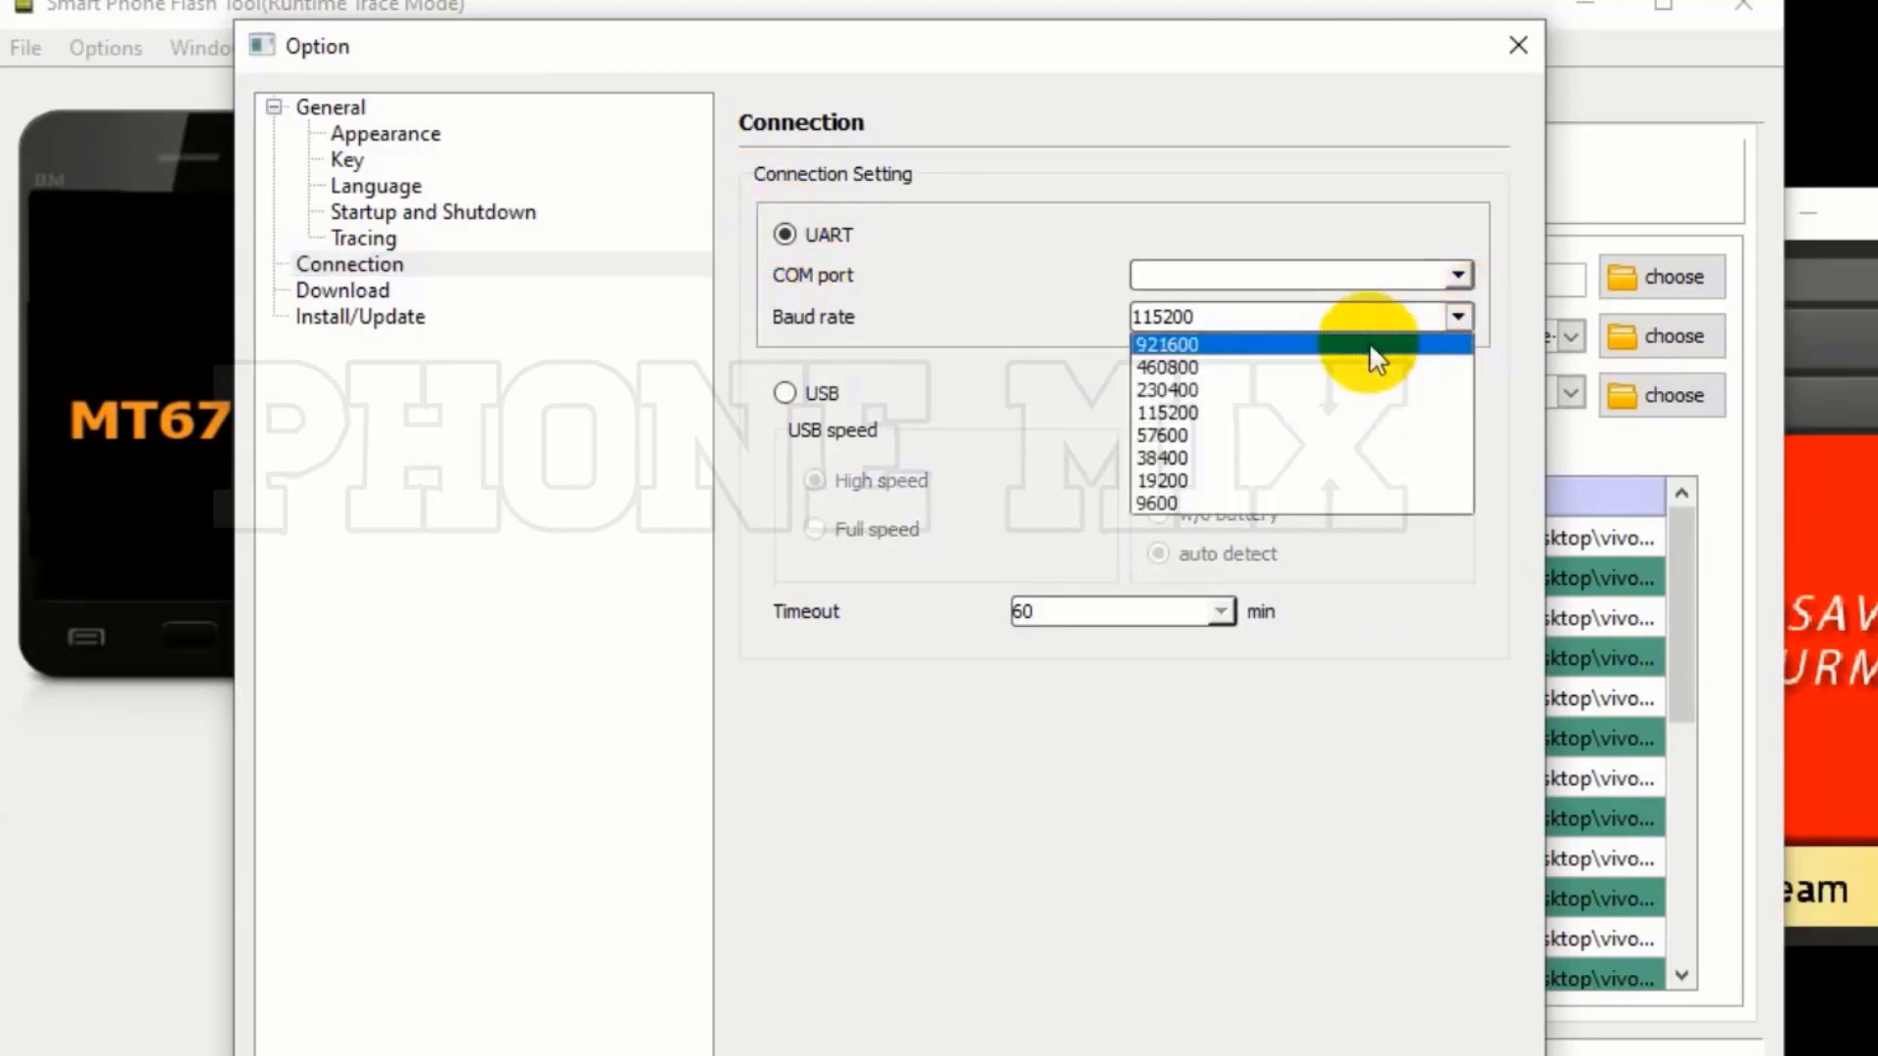
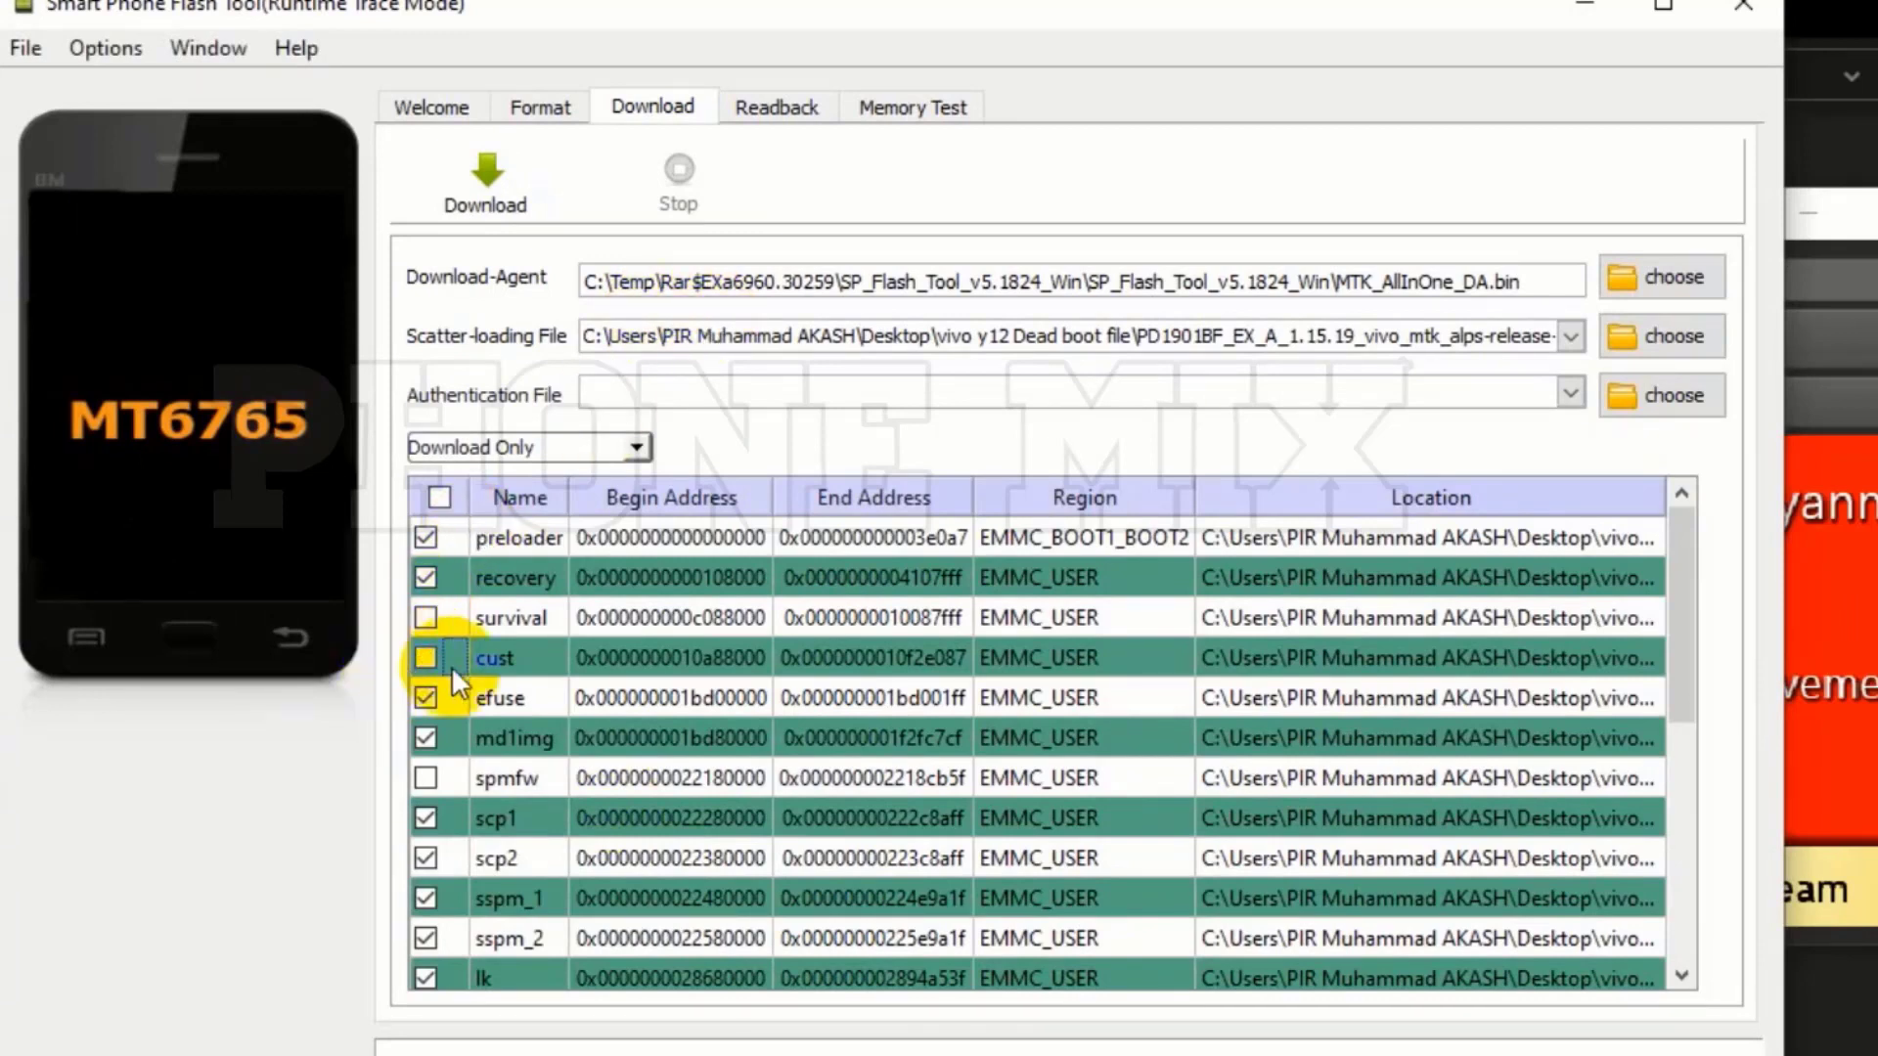
Flash the partitions still selected, without cust, to the phone in Download Only mode.
{"action": "left_click", "coordinate": [487, 172]}
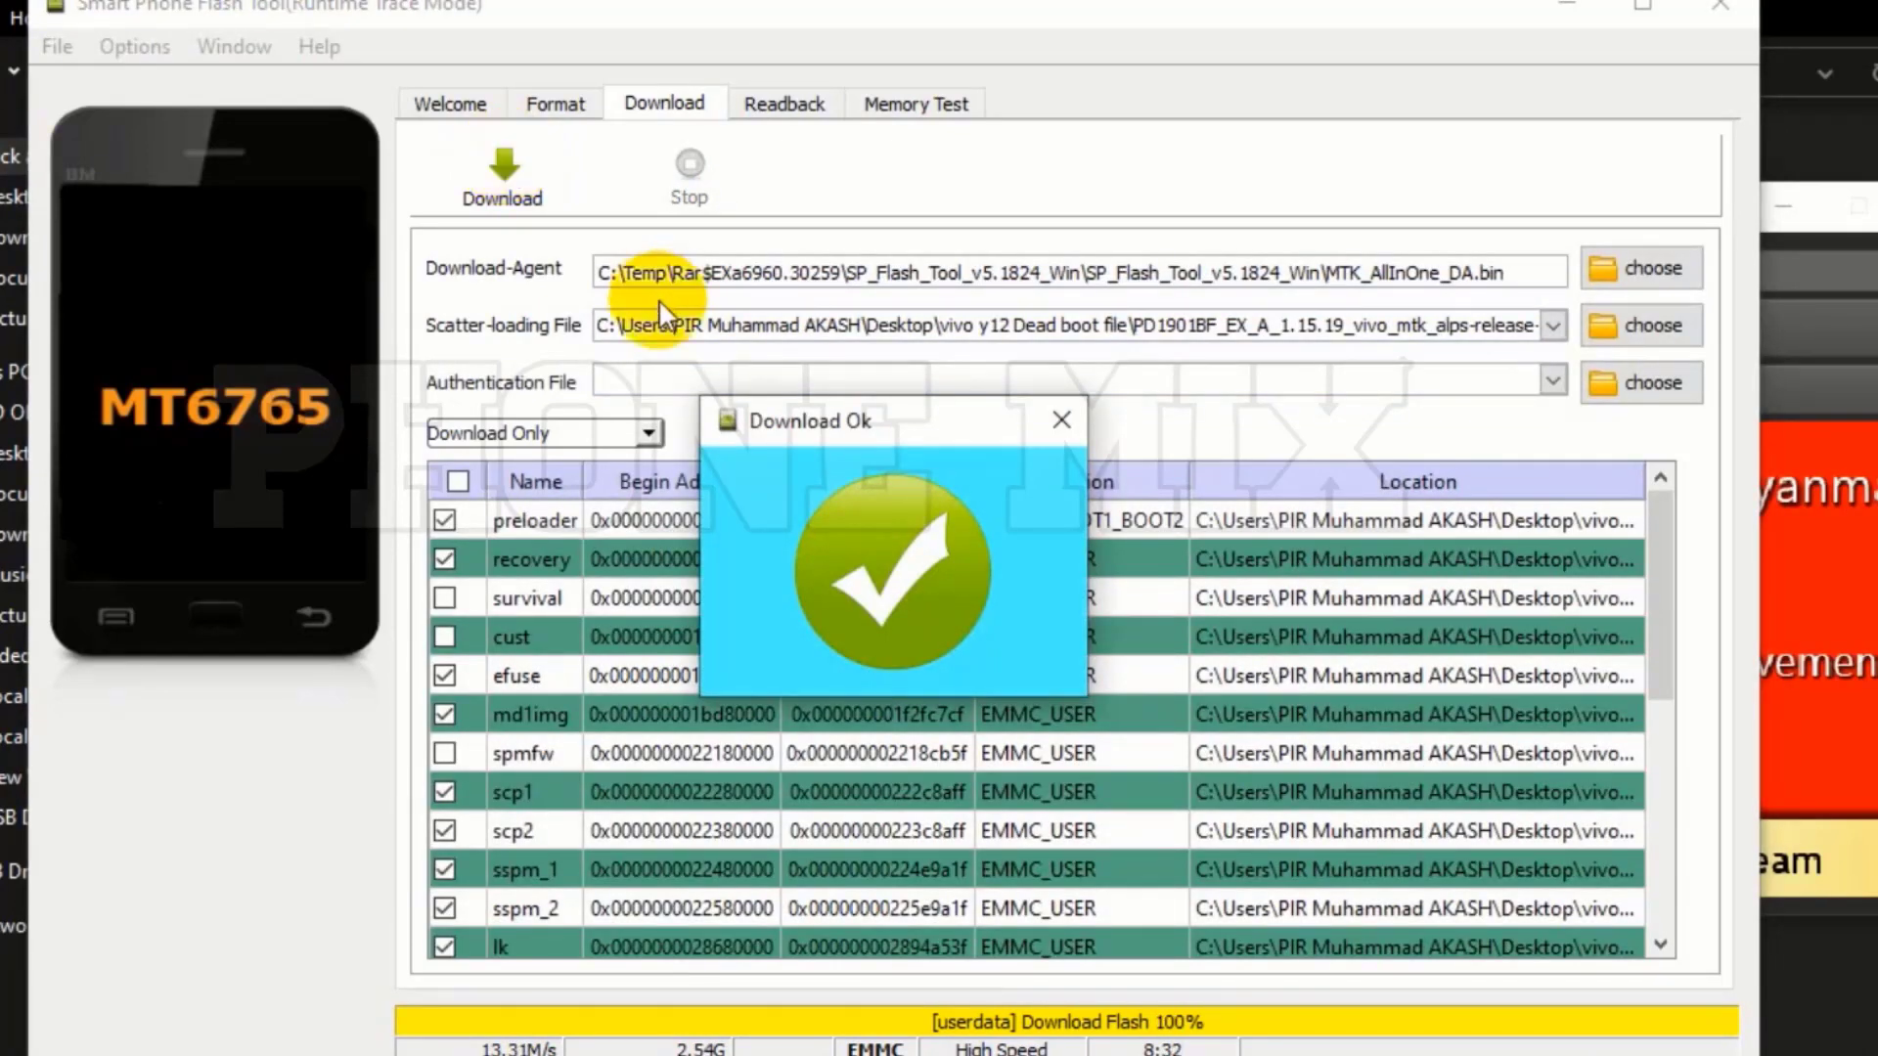
{"action": "left_click_drag", "start_coordinate": [1040, 421], "coordinate": [1090, 396]}
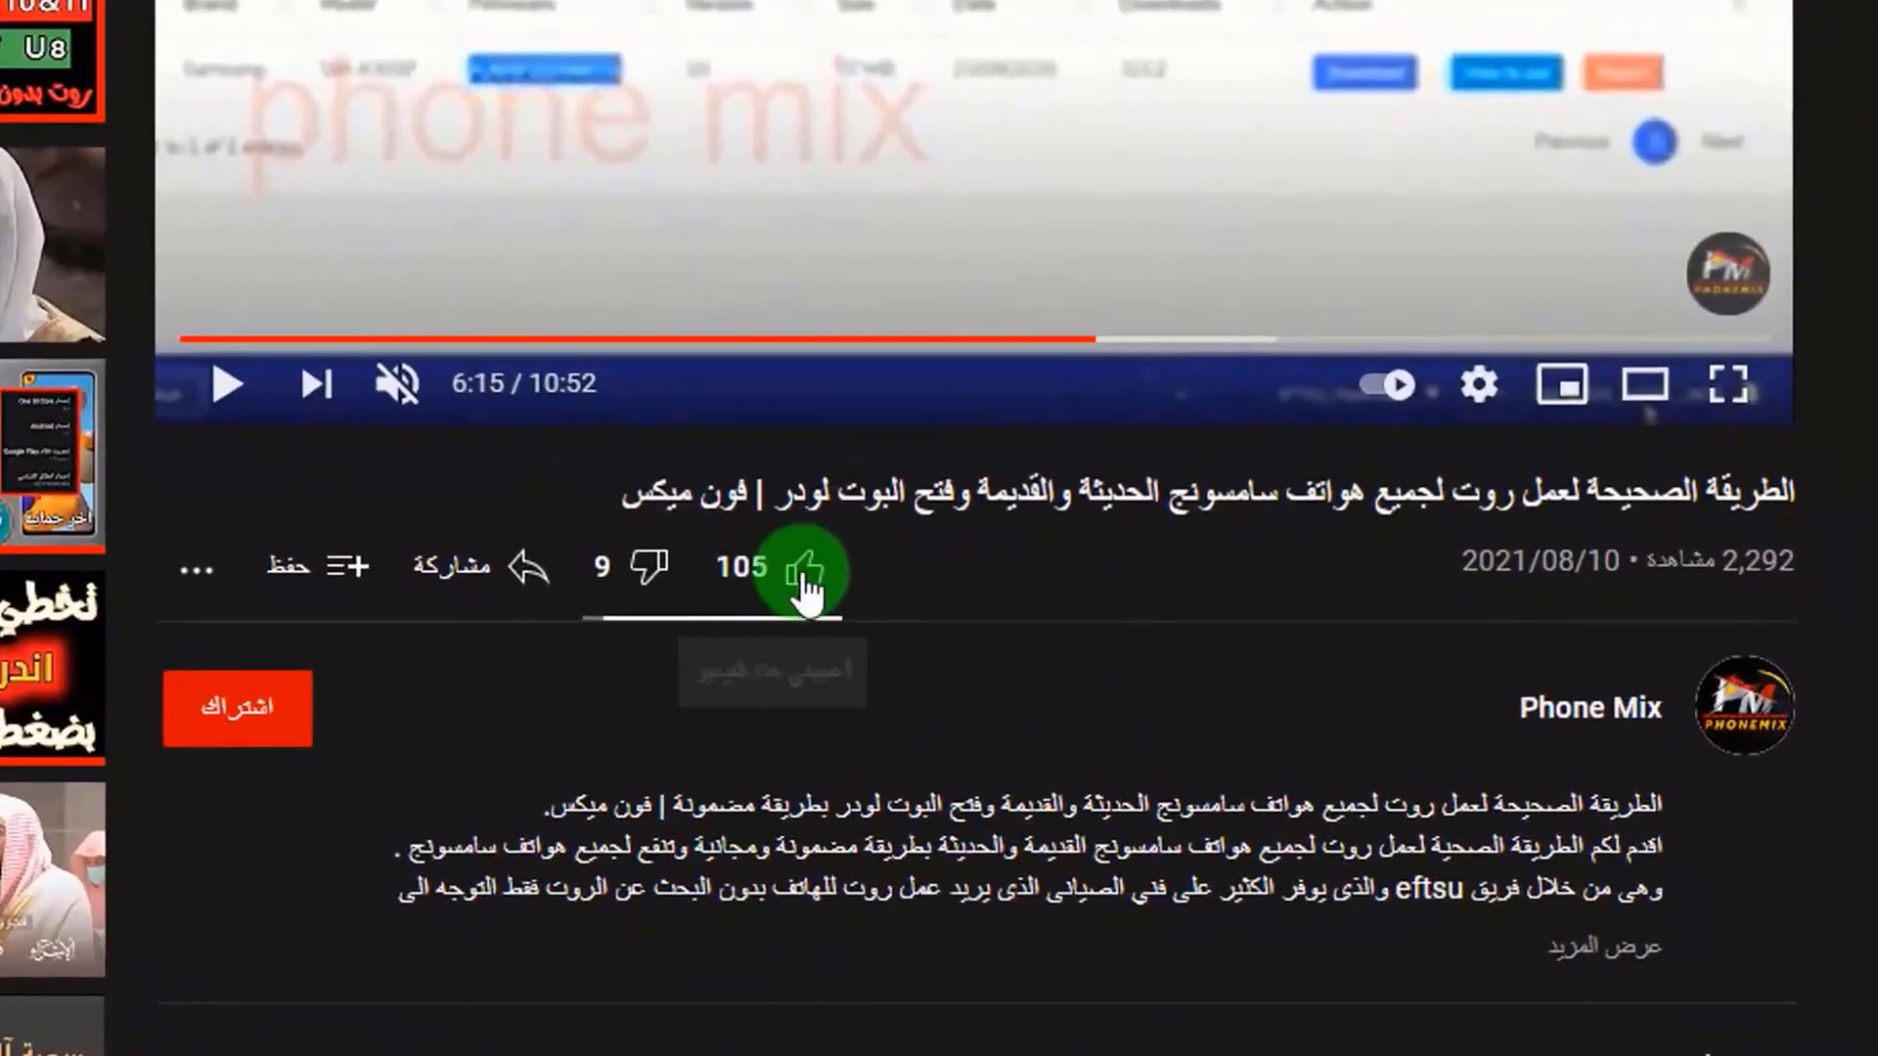
On YouTube, like the Samsung root video and subscribe to the Phone Mix channel with all notifications.
{"action": "left_click", "coordinate": [802, 577]}
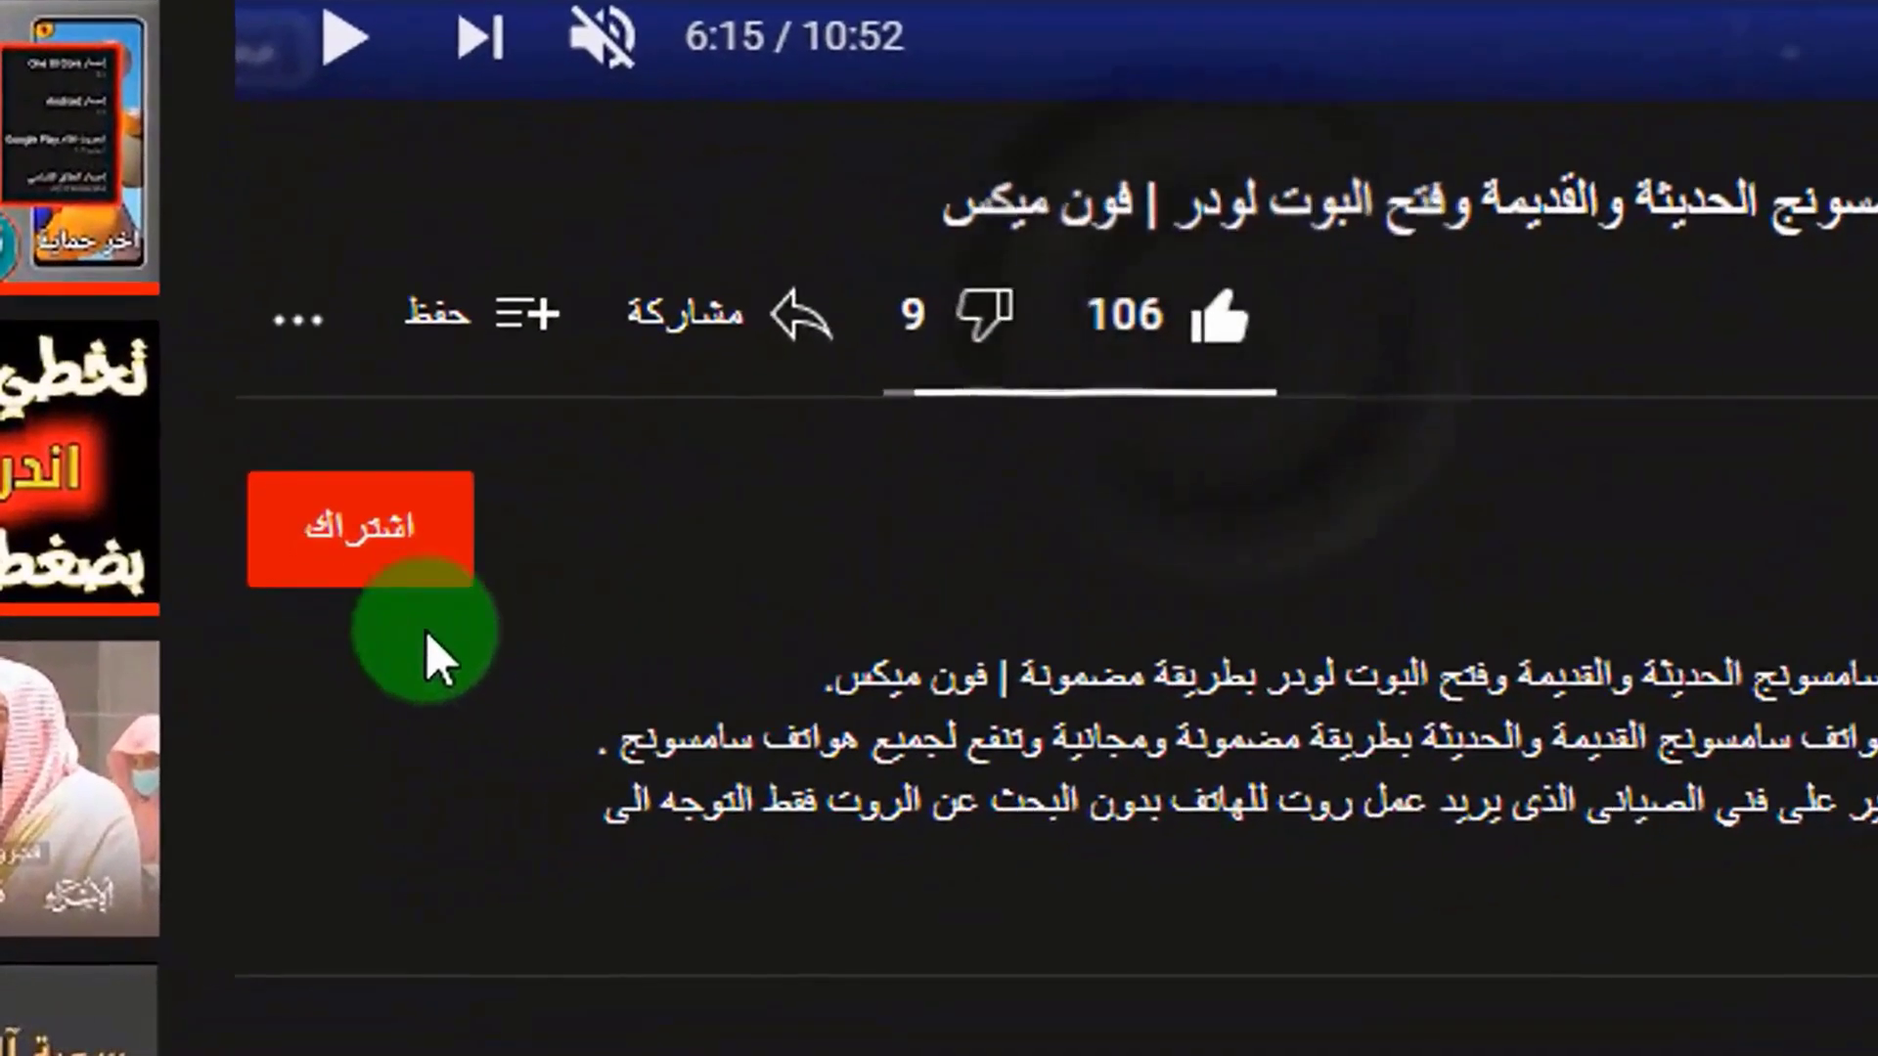
{"action": "left_click", "coordinate": [367, 562]}
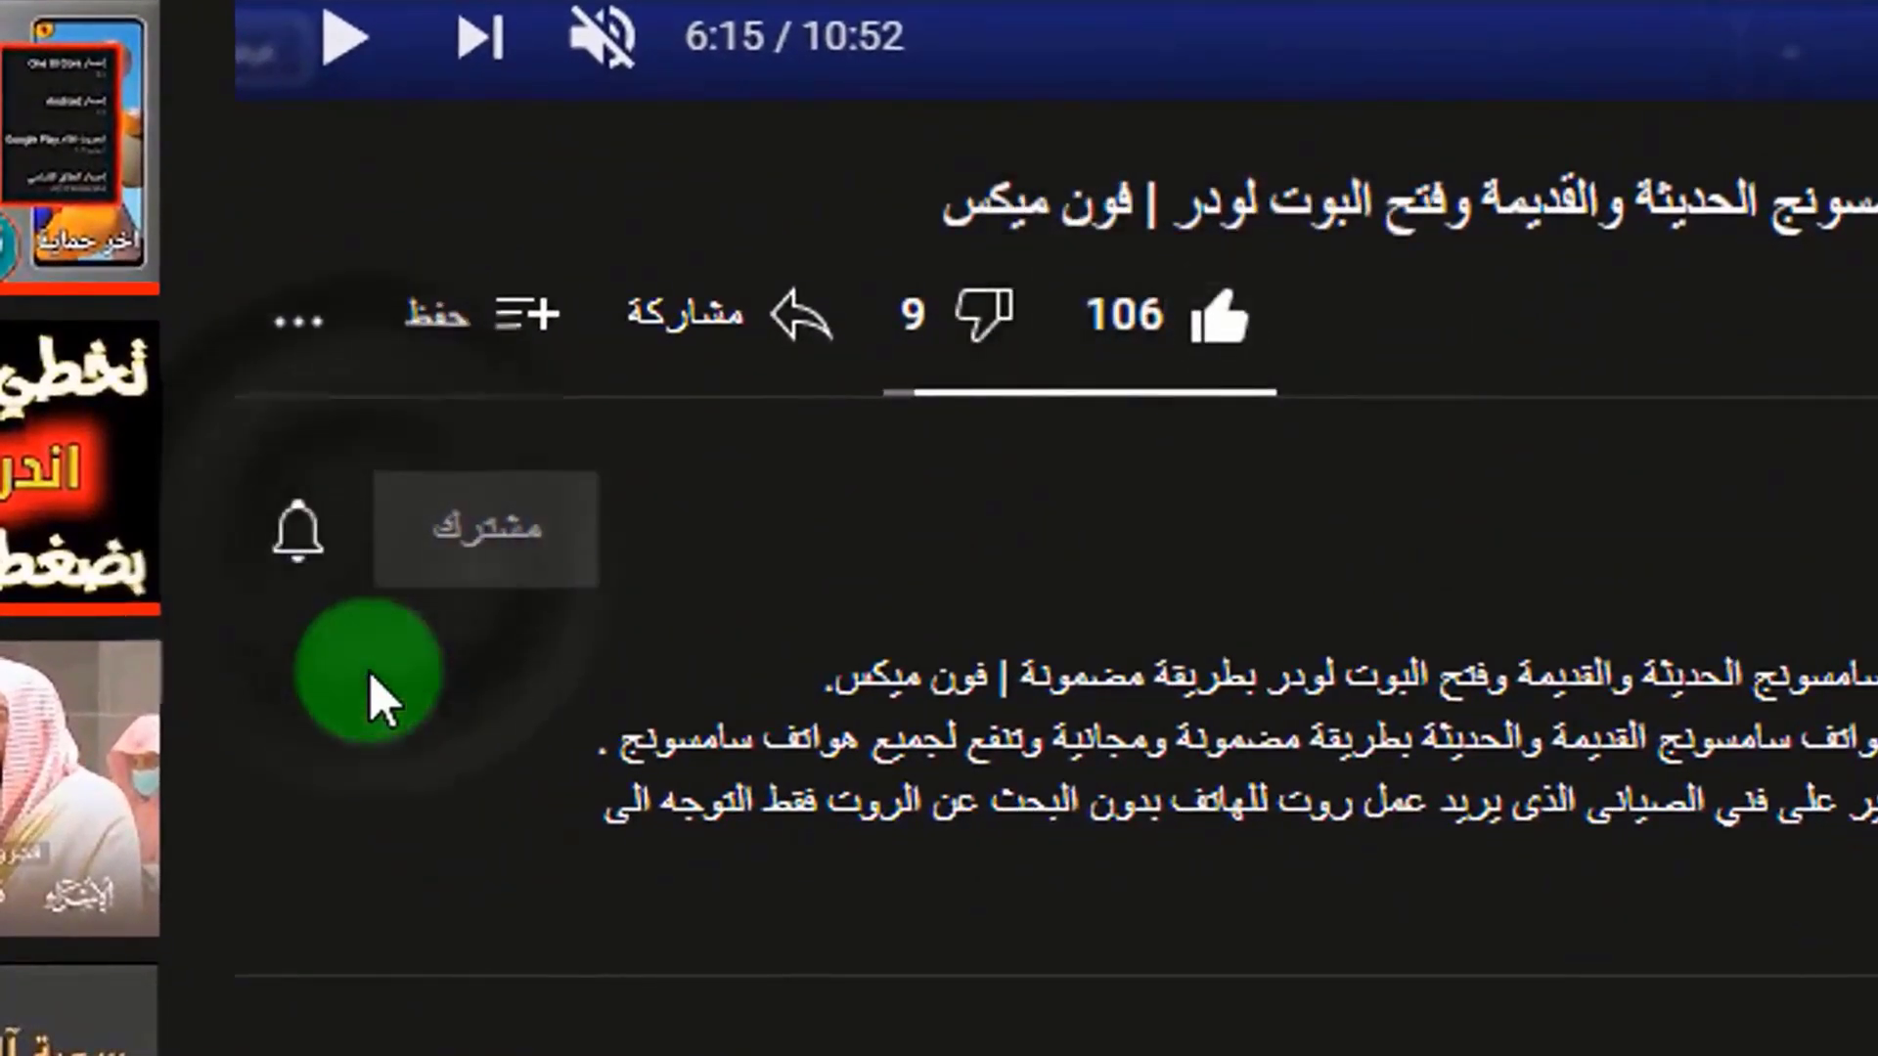
{"action": "left_click", "coordinate": [297, 533]}
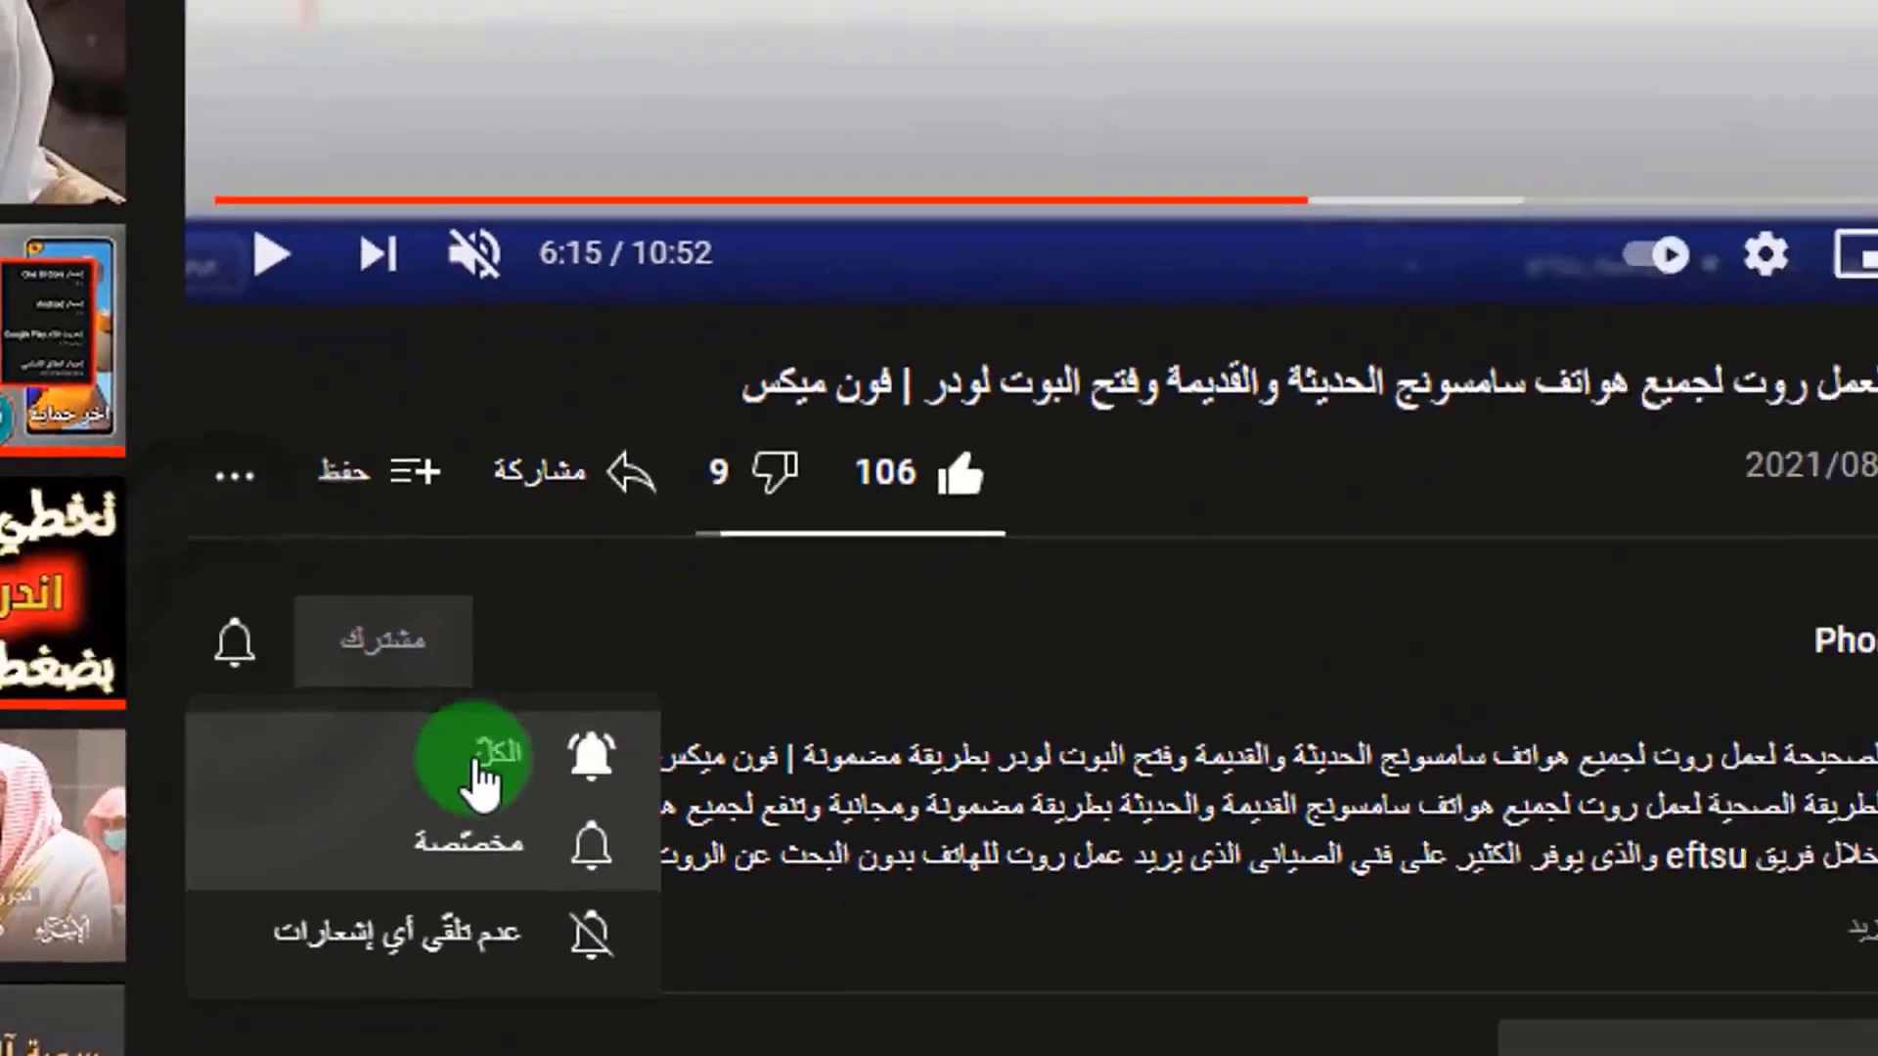
{"action": "left_click", "coordinate": [479, 773]}
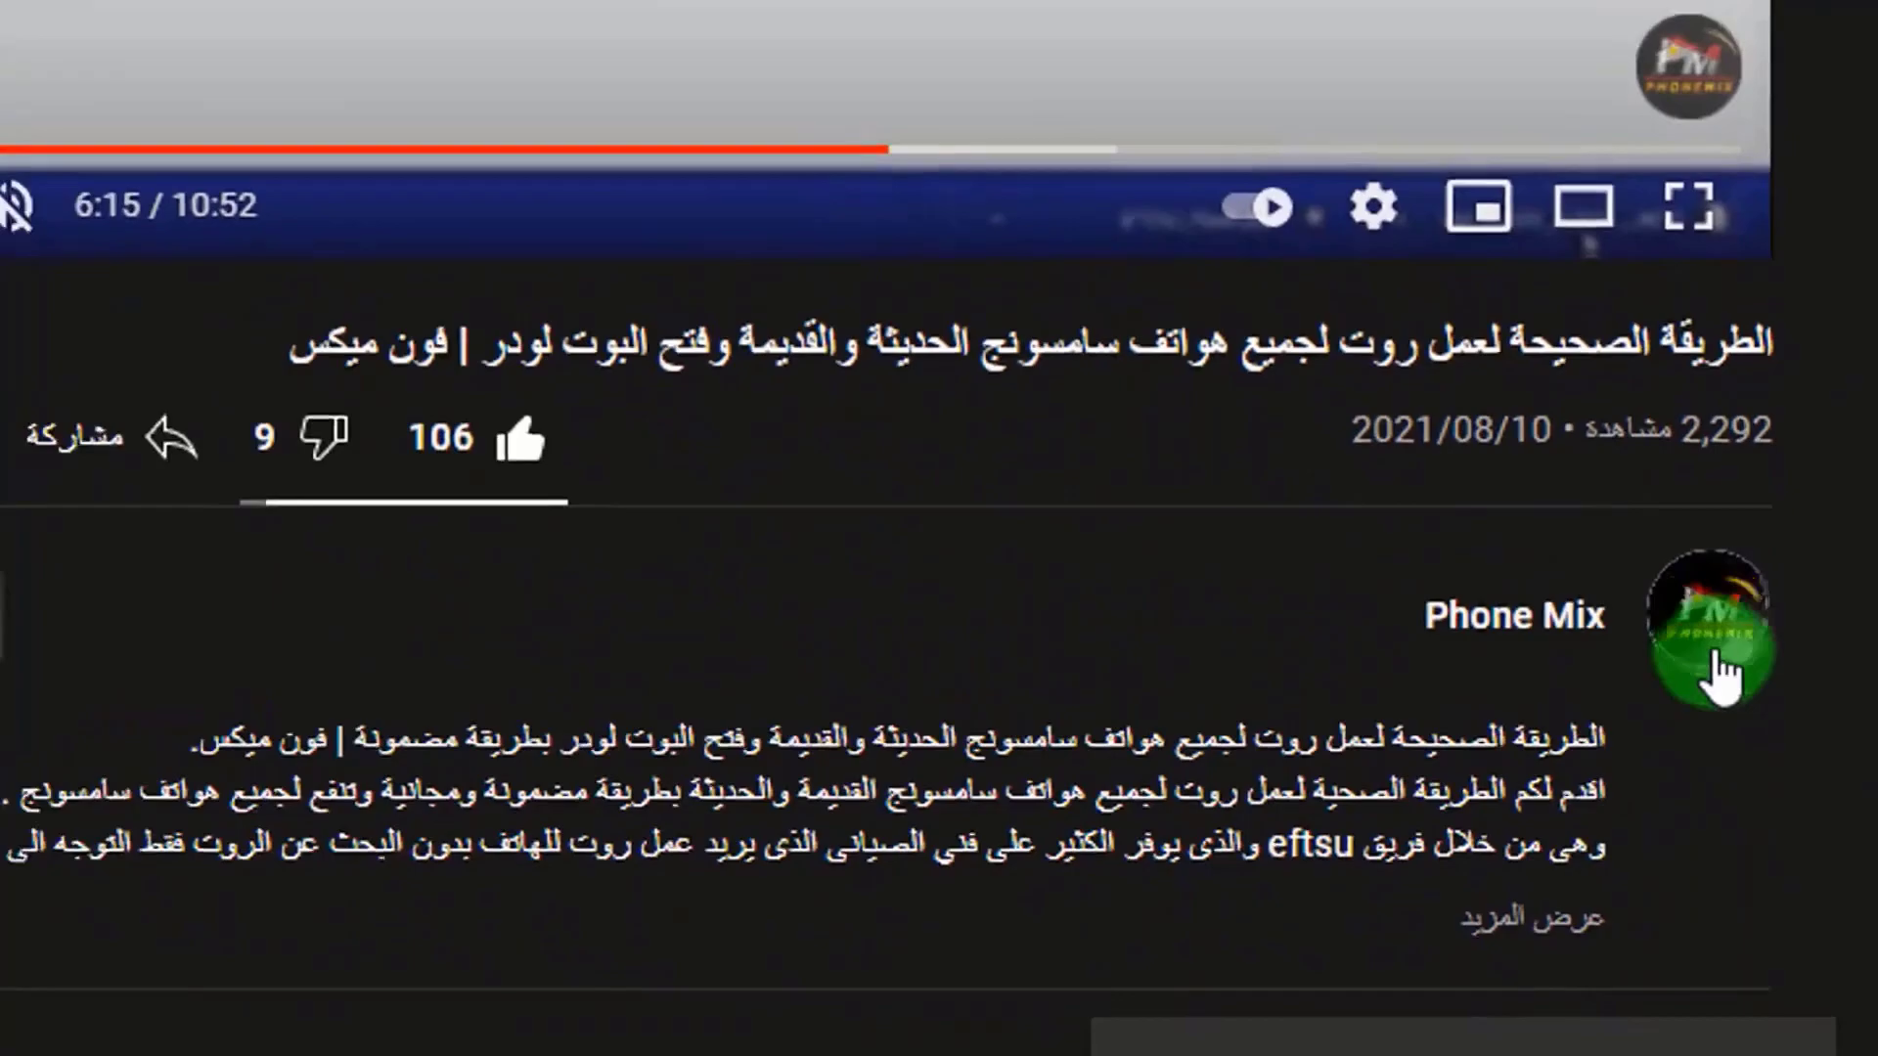
Open the Phone Mix channel's videos and look through the uploaded tutorials.
{"action": "left_click", "coordinate": [1702, 612]}
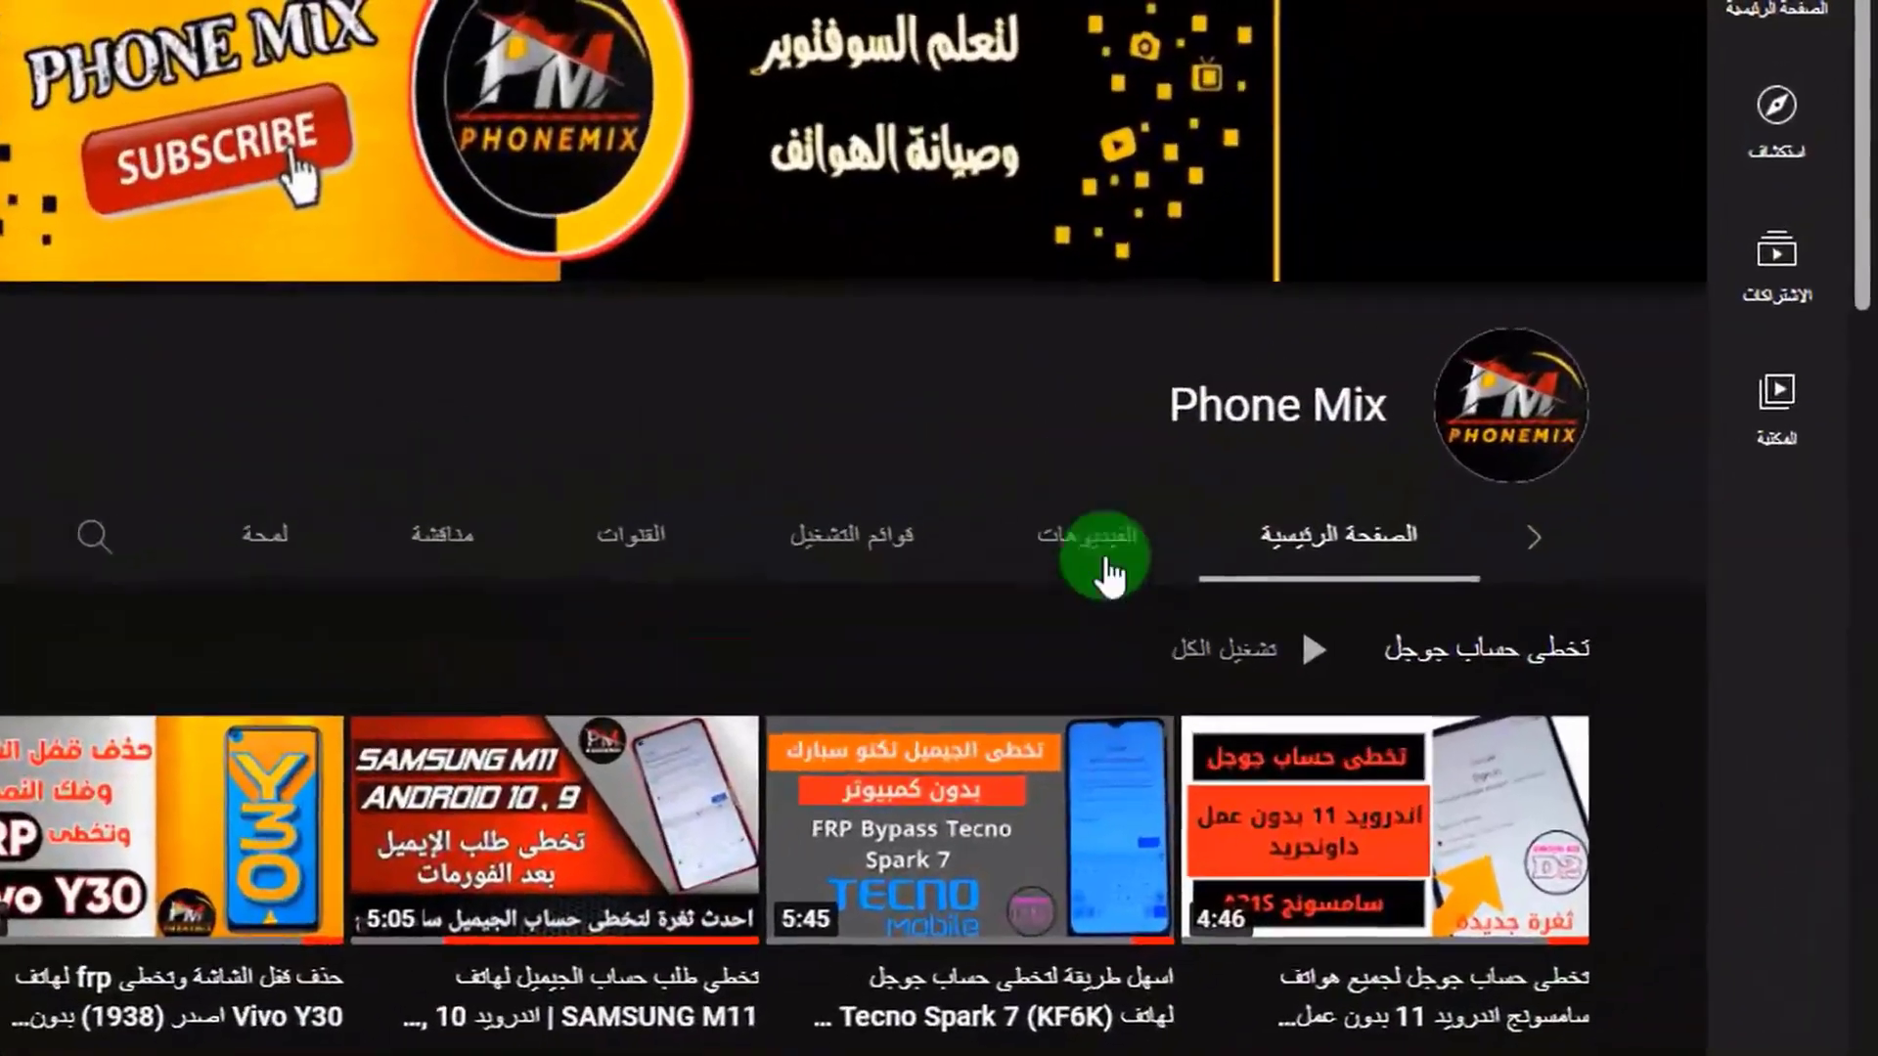
{"action": "left_click", "coordinate": [1108, 575]}
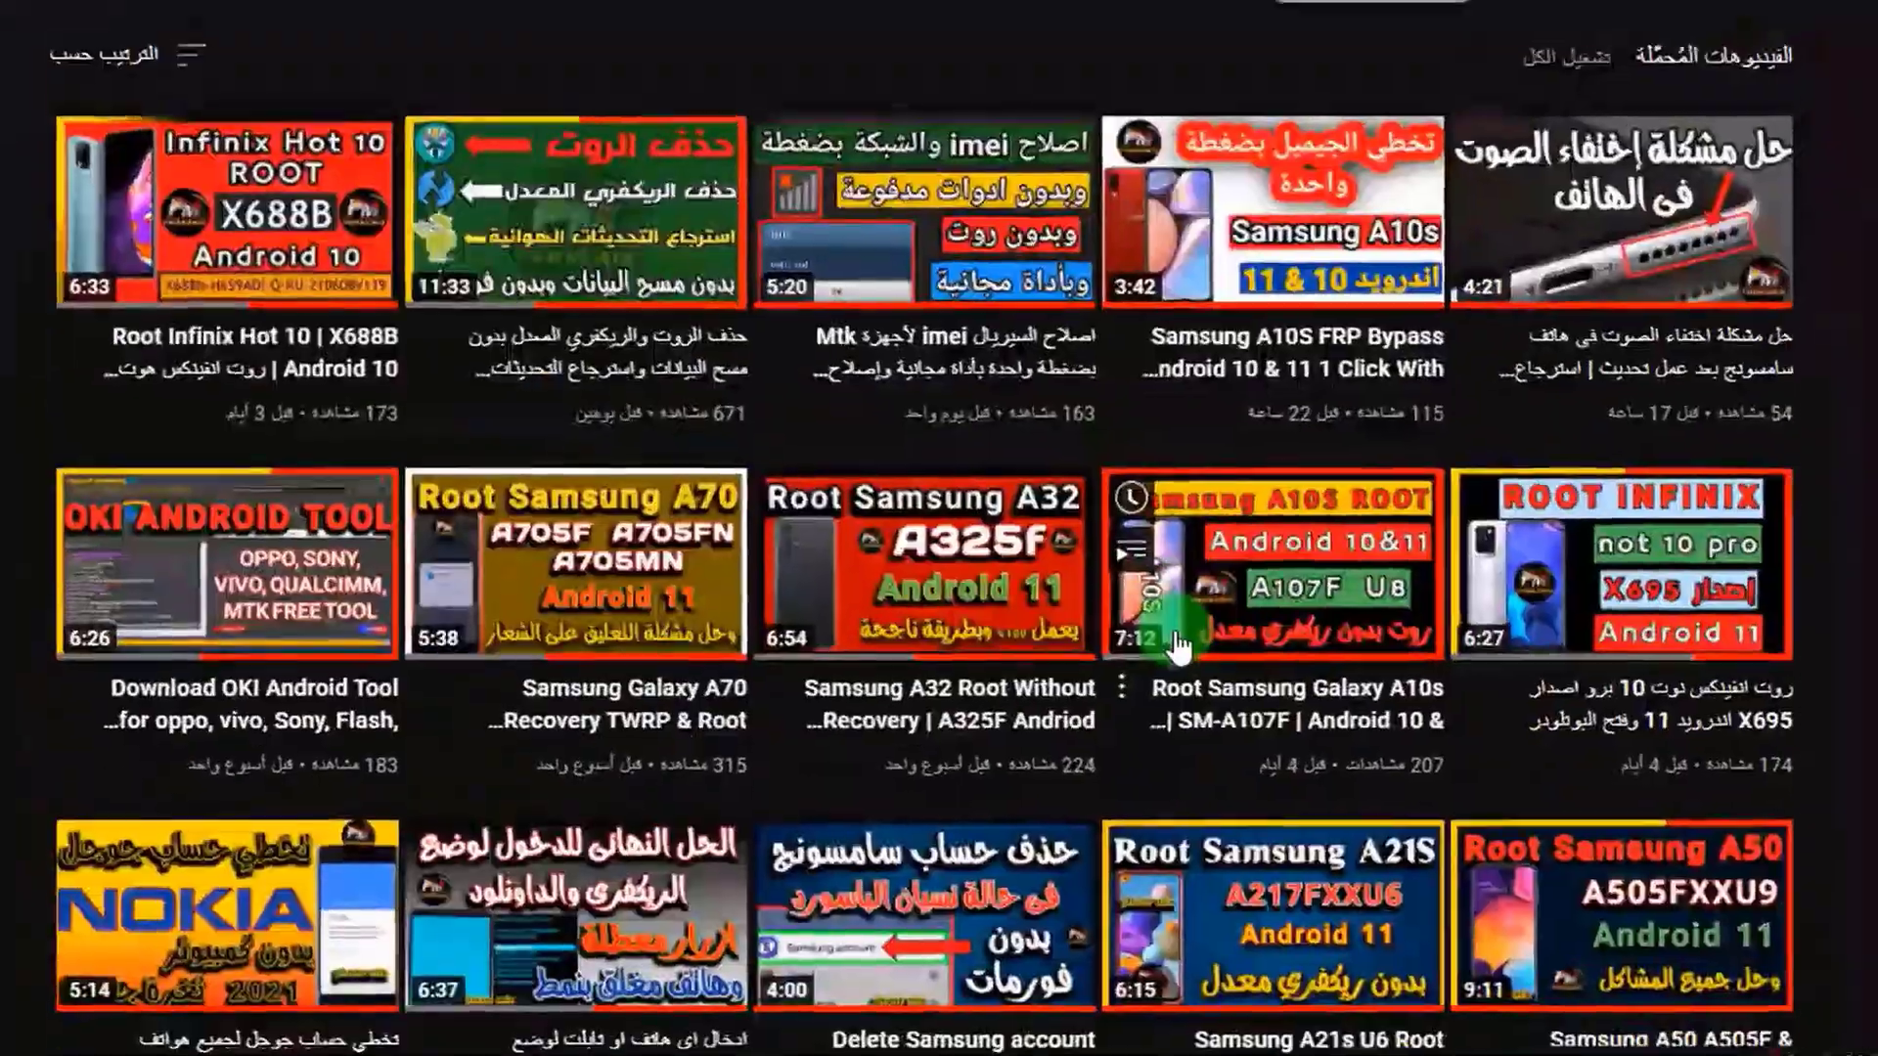
{"action": "scroll", "coordinate": [1180, 647], "scroll_direction": "down", "scroll_amount": 10}
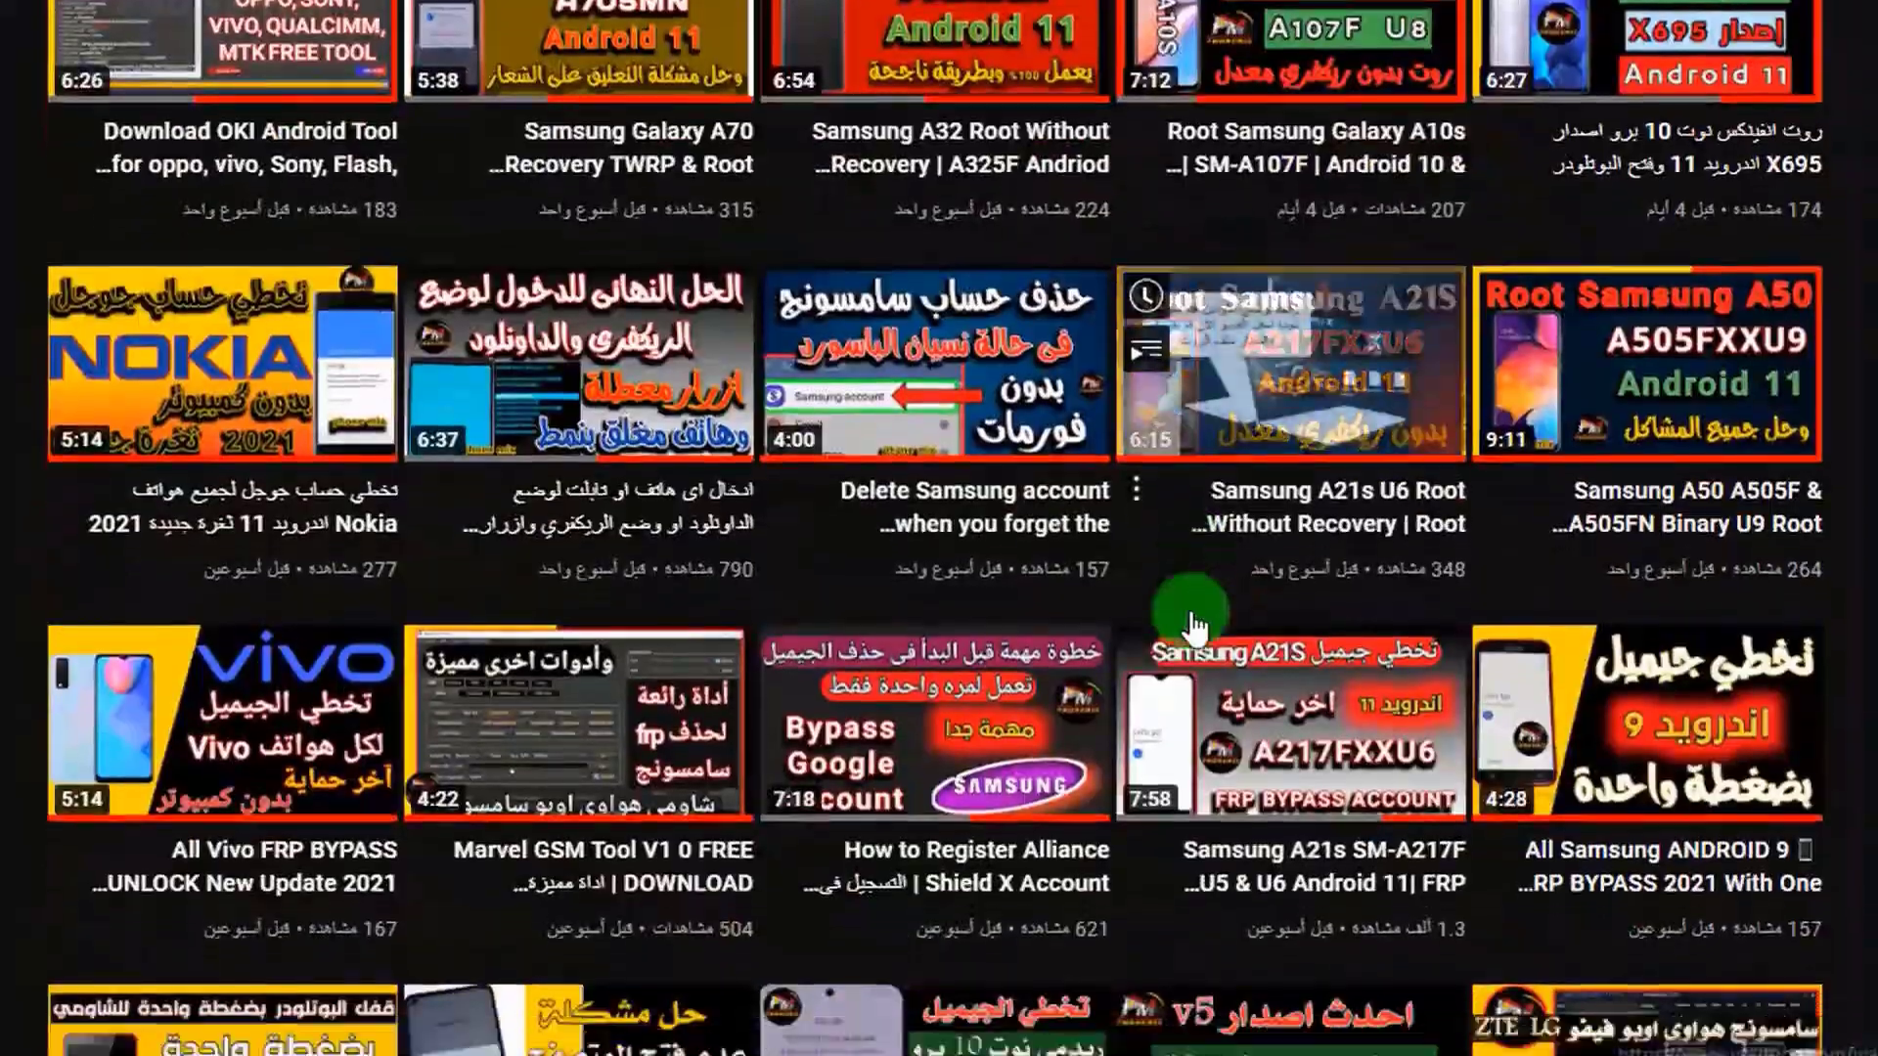
{"action": "scroll", "coordinate": [1193, 626], "scroll_direction": "down", "scroll_amount": 10}
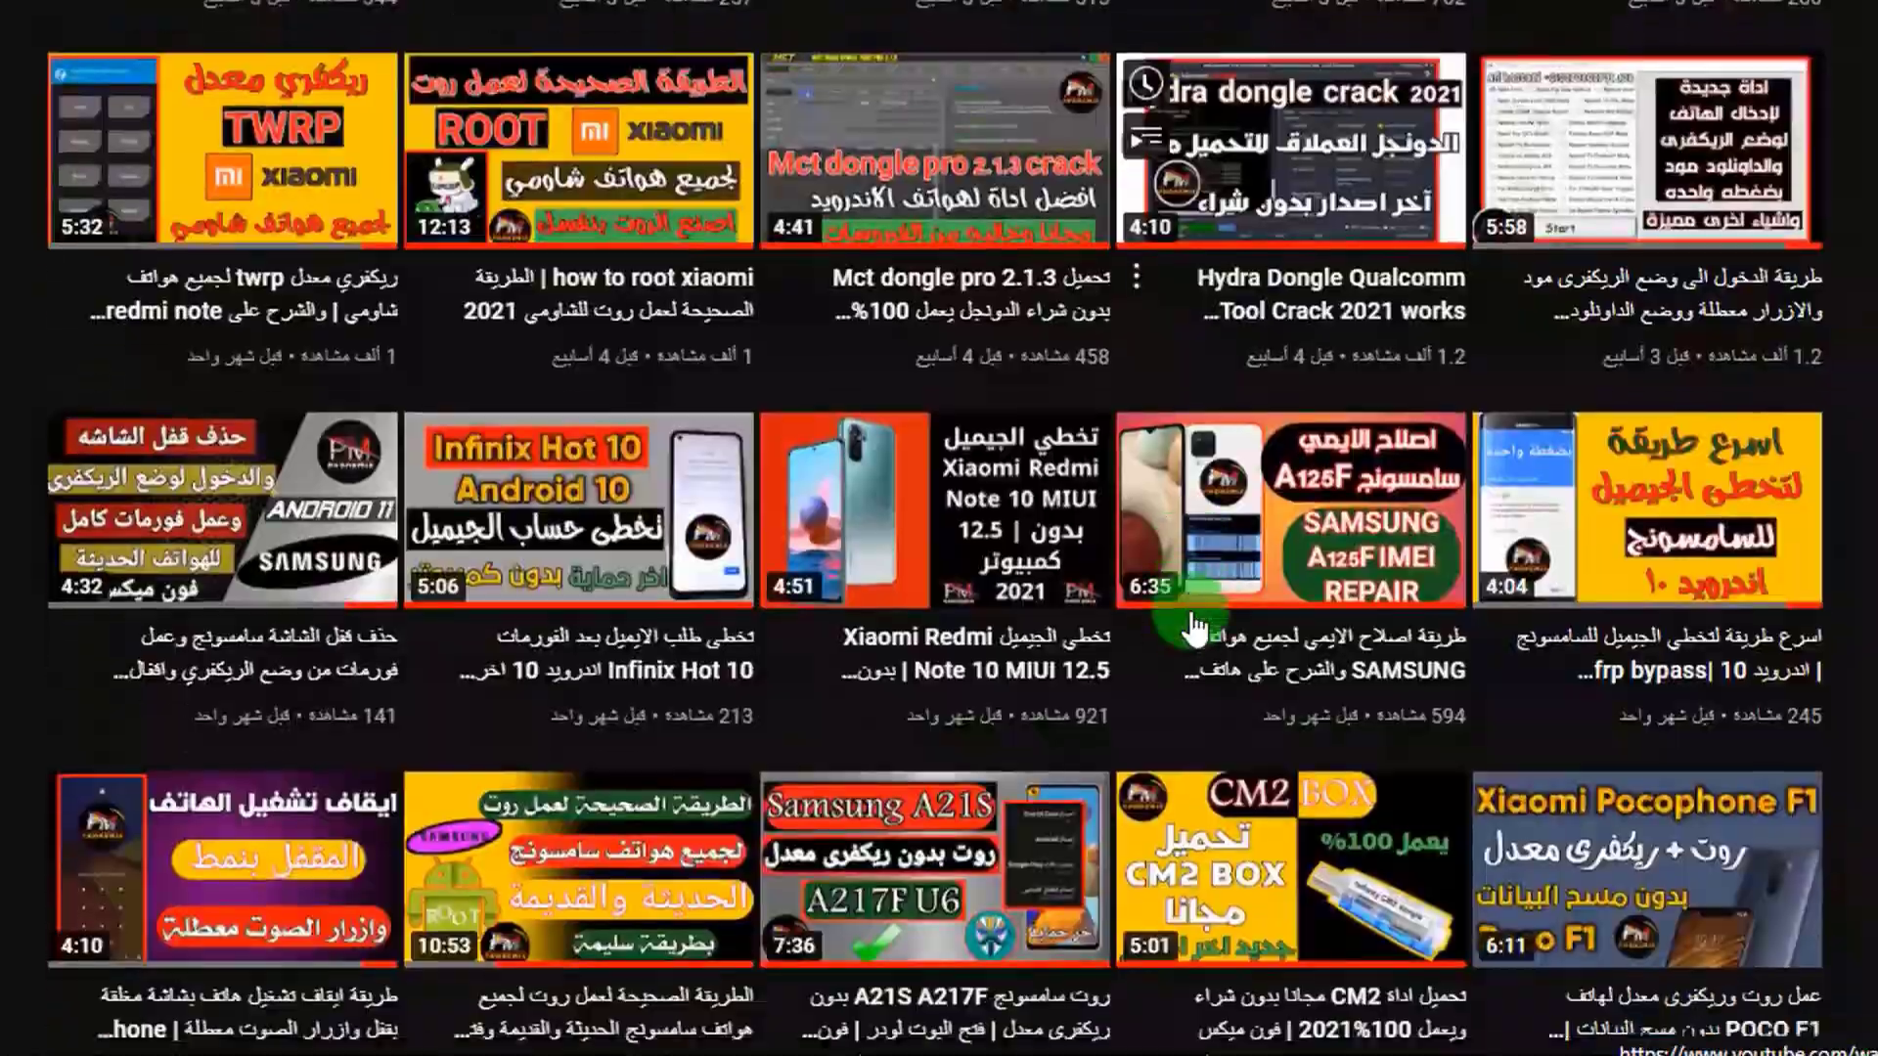
{"action": "scroll", "coordinate": [1195, 631], "scroll_direction": "down", "scroll_amount": 5}
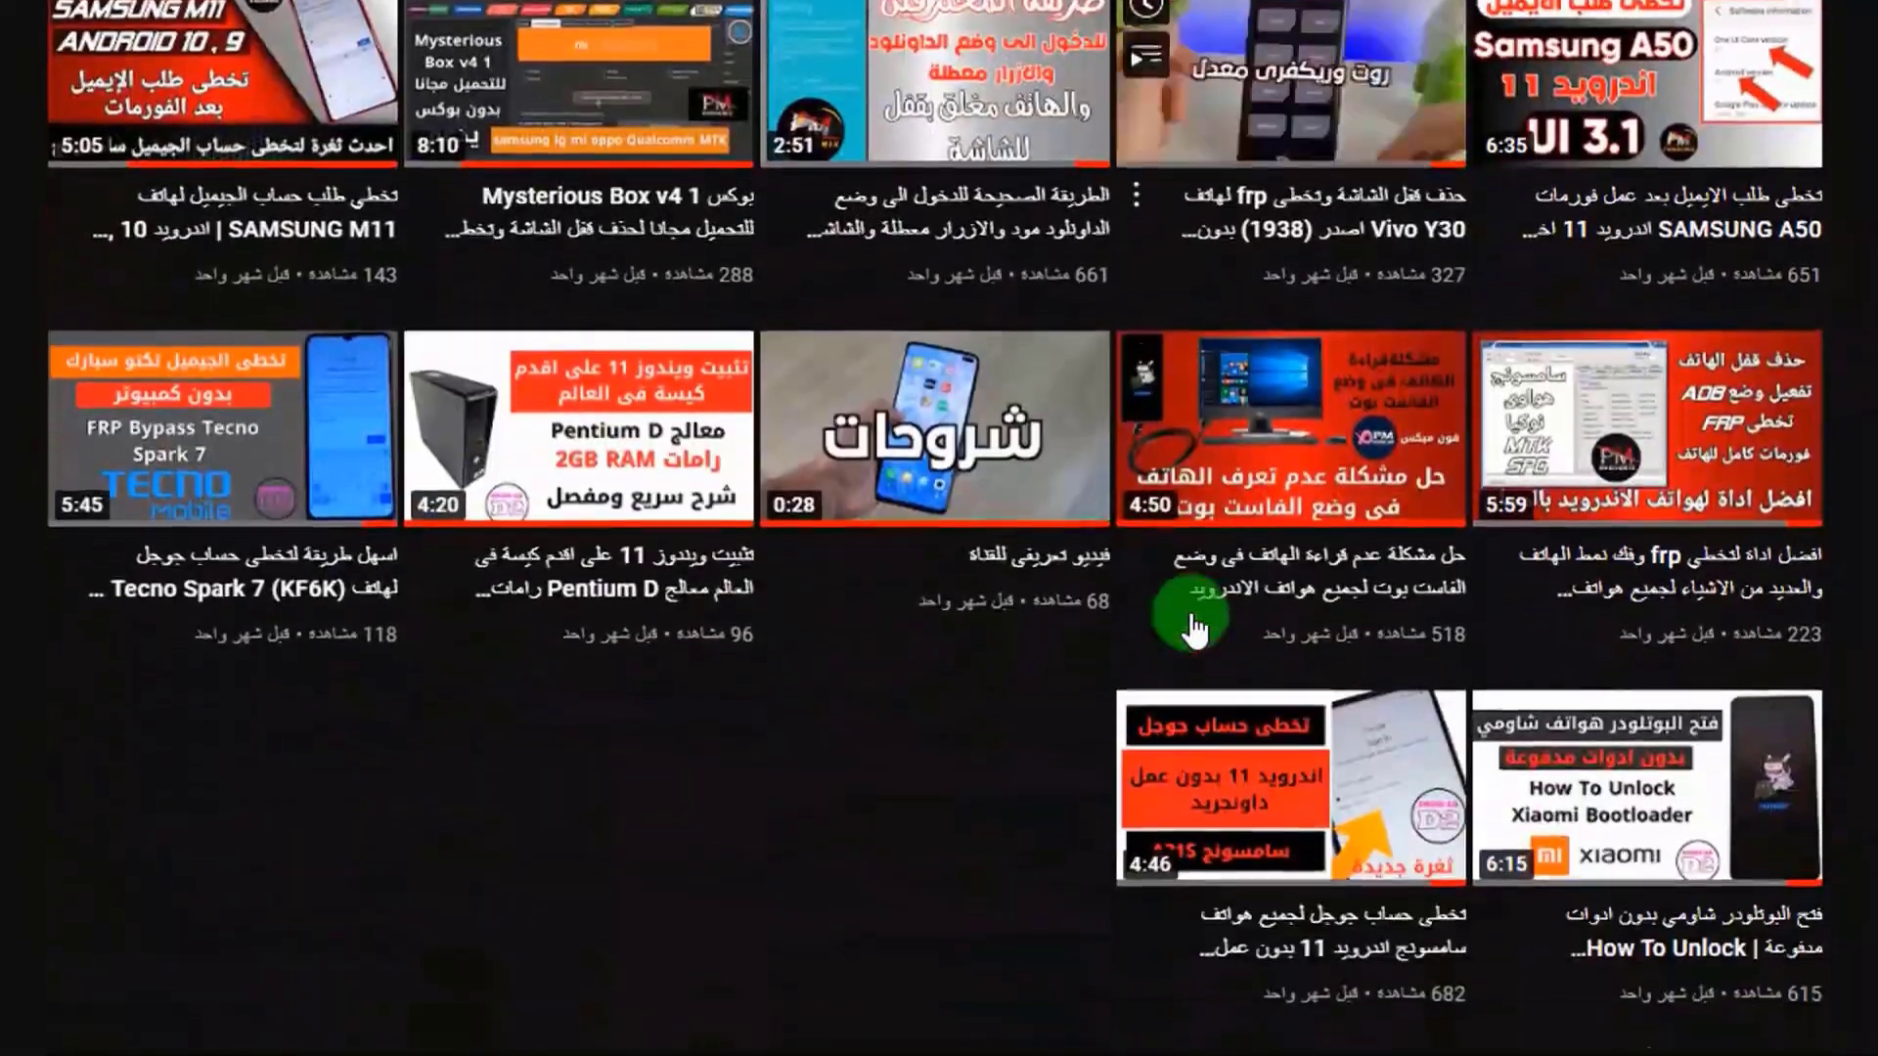
{"action": "scroll", "coordinate": [1195, 631], "scroll_direction": "up", "scroll_amount": 4}
{"action": "scroll", "coordinate": [1195, 630], "scroll_direction": "up", "scroll_amount": 15}
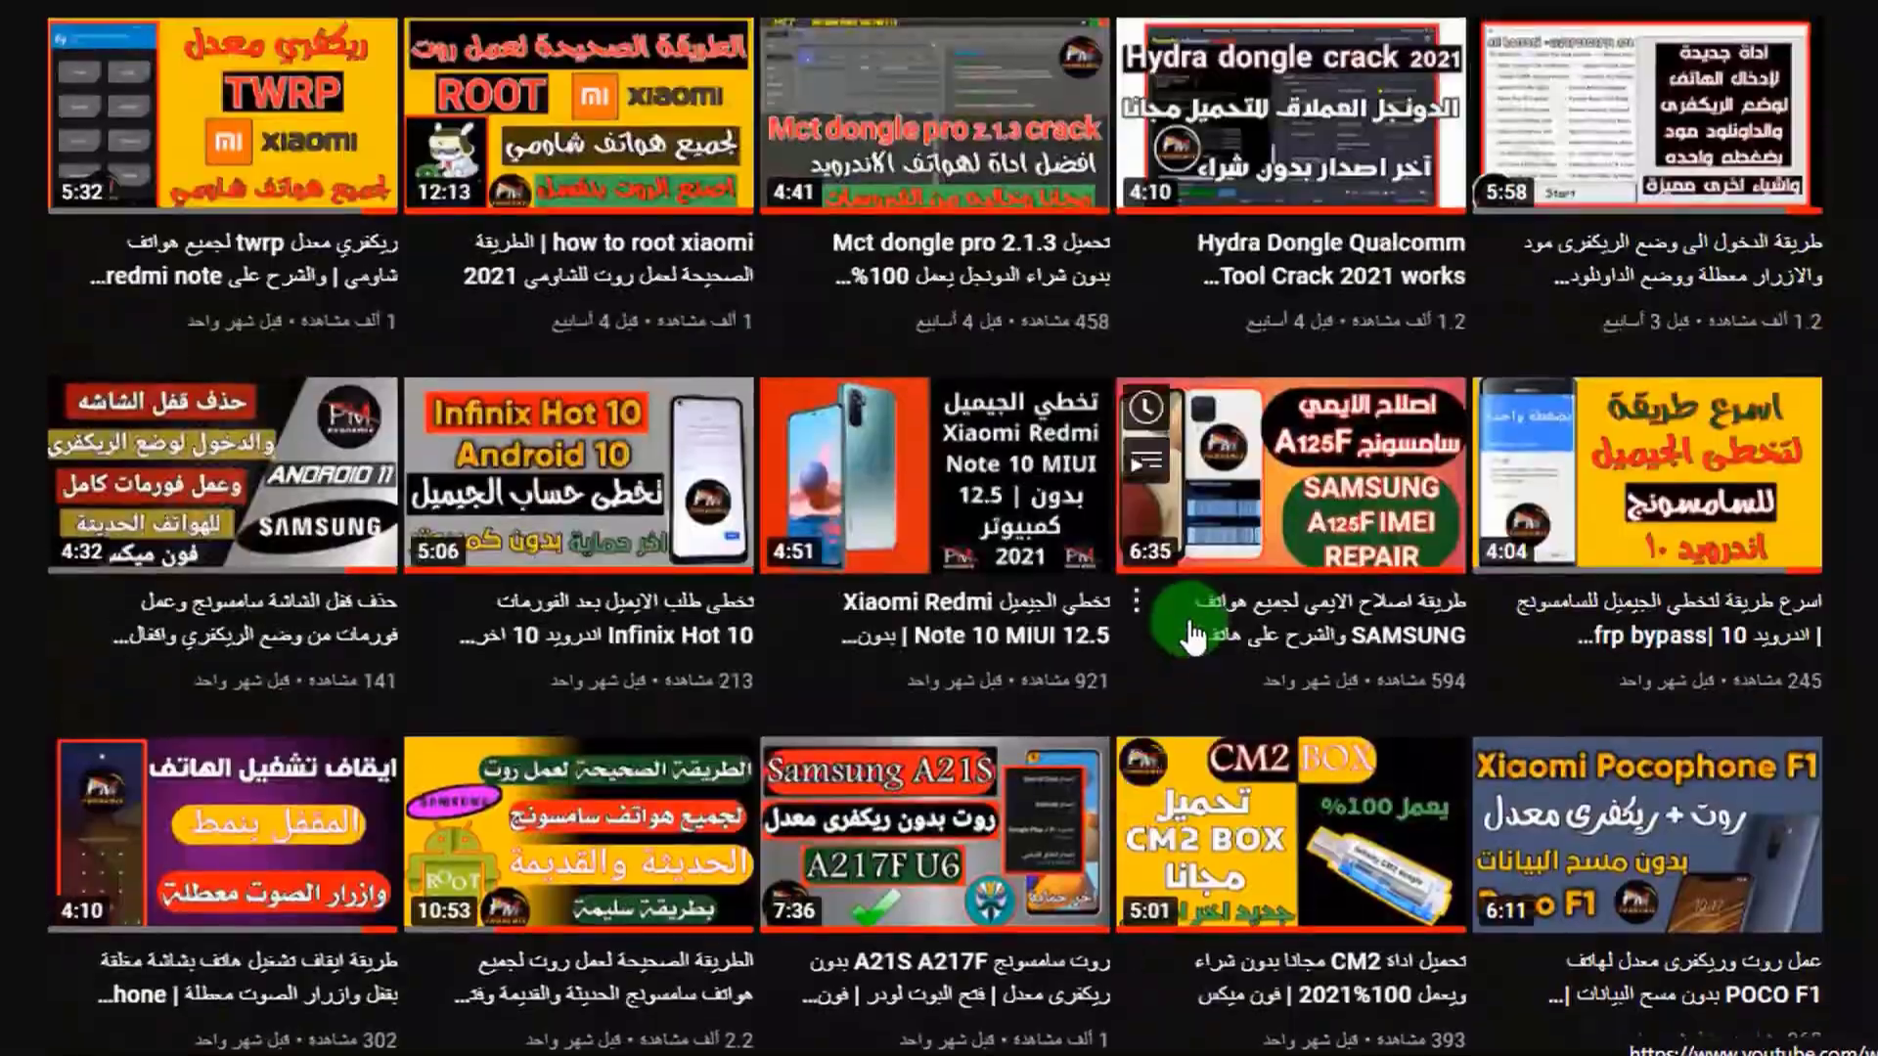
{"action": "scroll", "coordinate": [1193, 636], "scroll_direction": "up", "scroll_amount": 6}
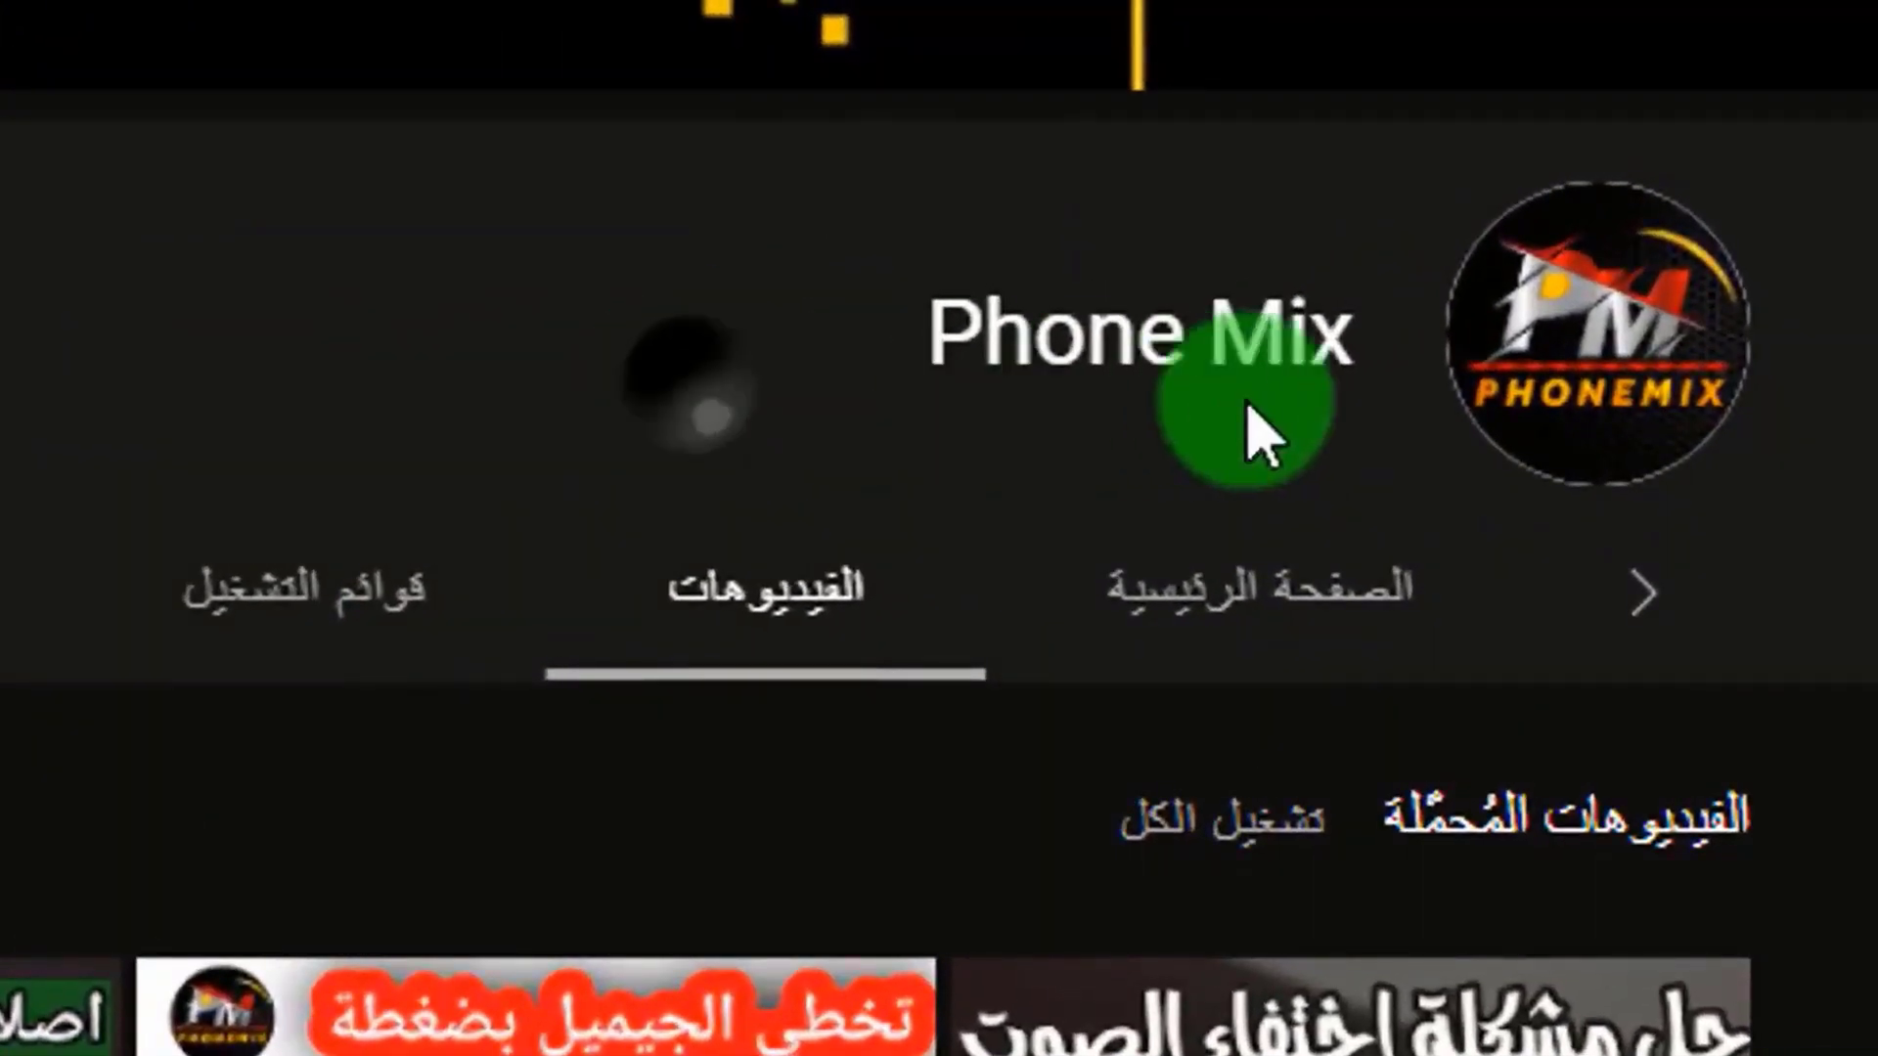
{"action": "triple_click", "coordinate": [1570, 207]}
{"action": "left_click", "coordinate": [536, 377]}
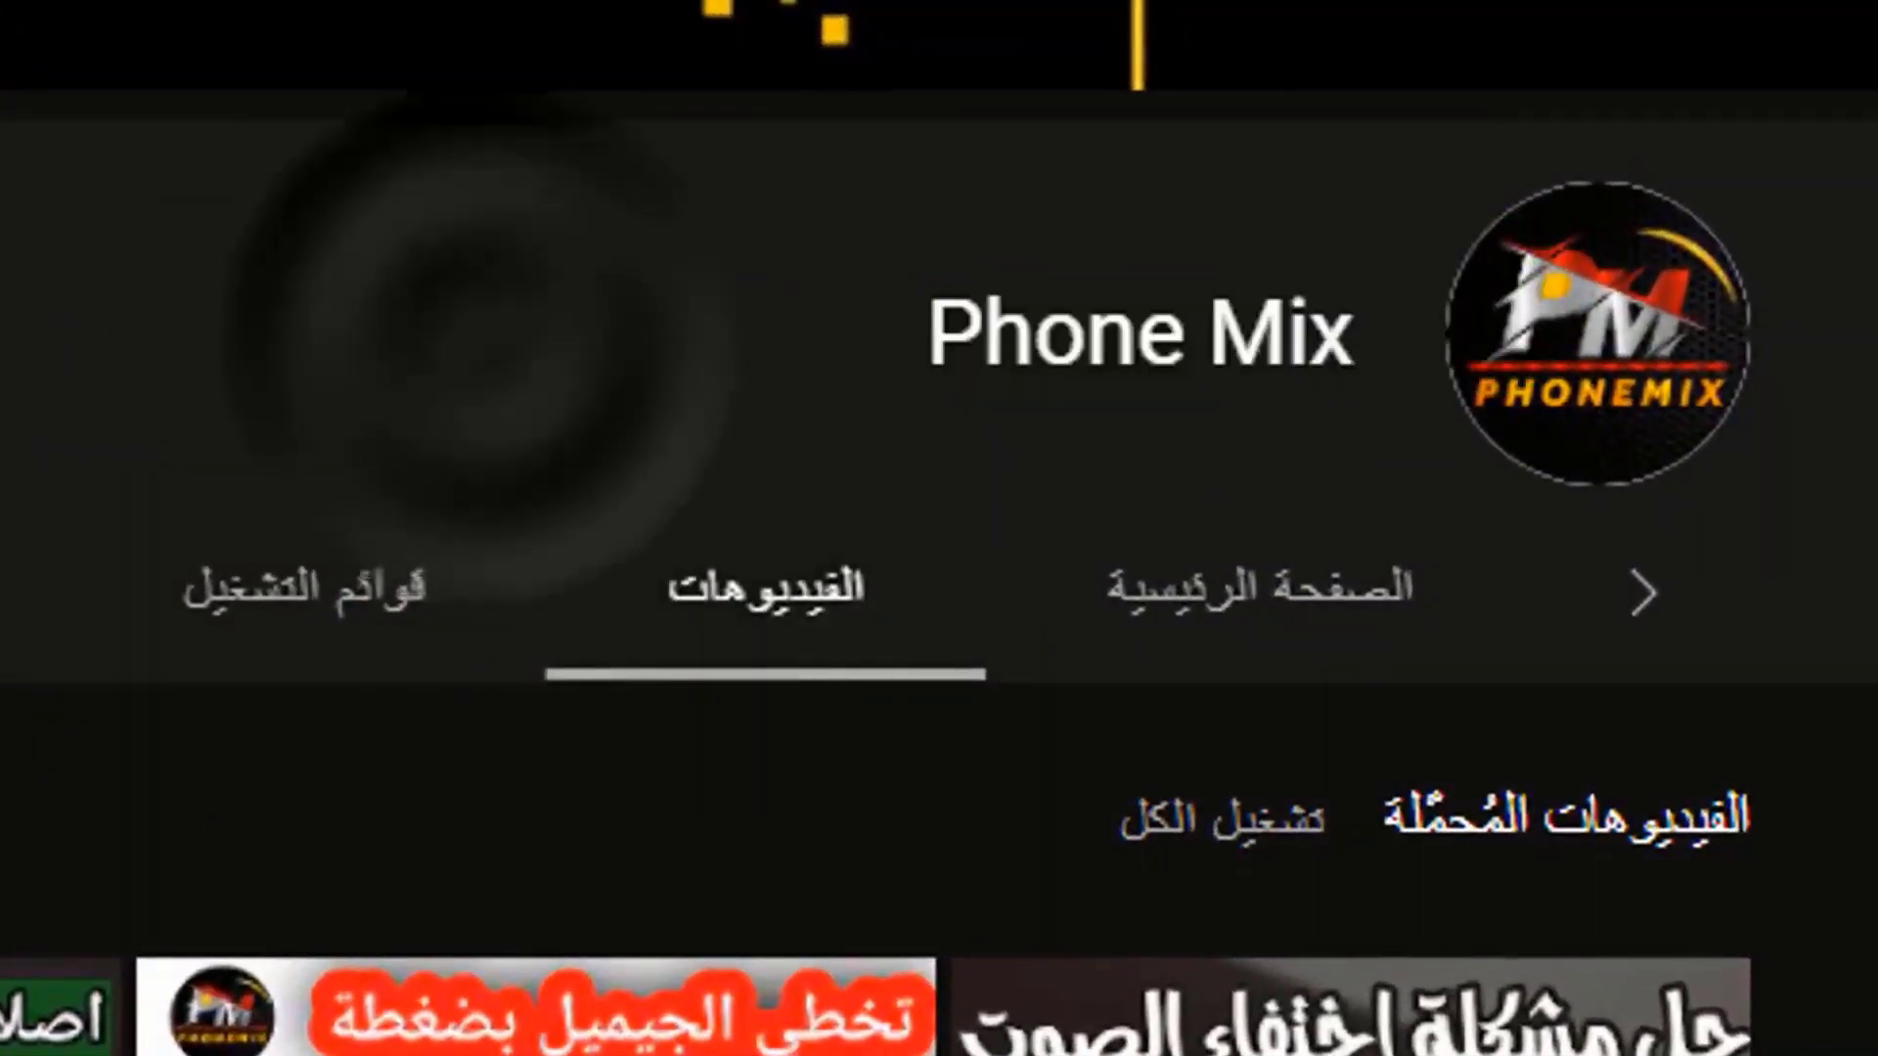